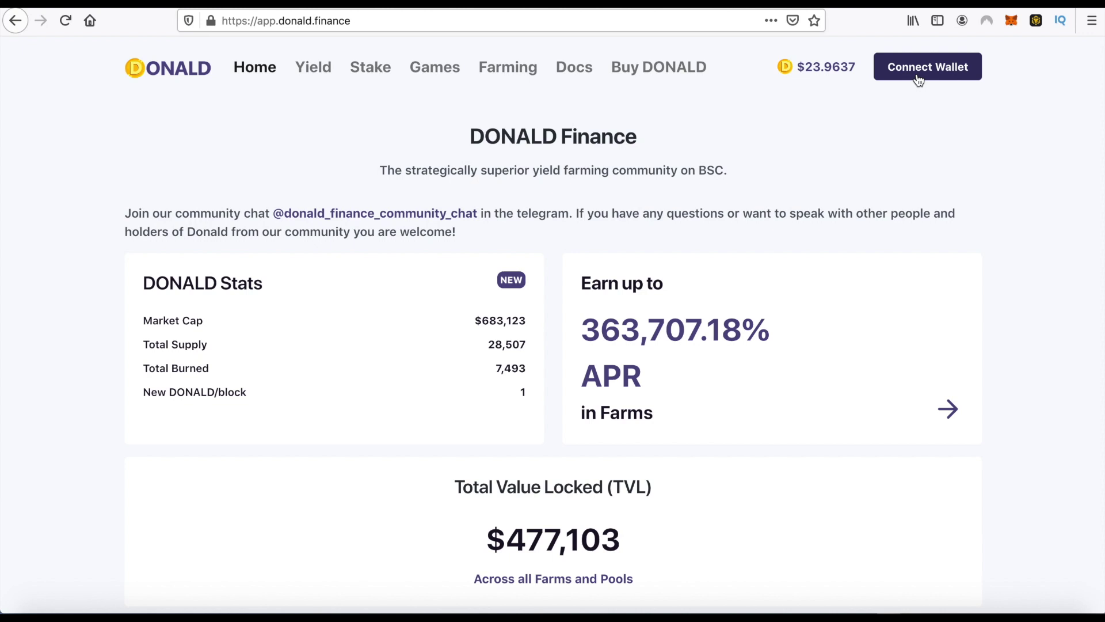
# Connect the MetaMask wallet to the DONALD Finance app.
pyautogui.scroll(-2, 530, 141)
pyautogui.scroll(2, 531, 140)
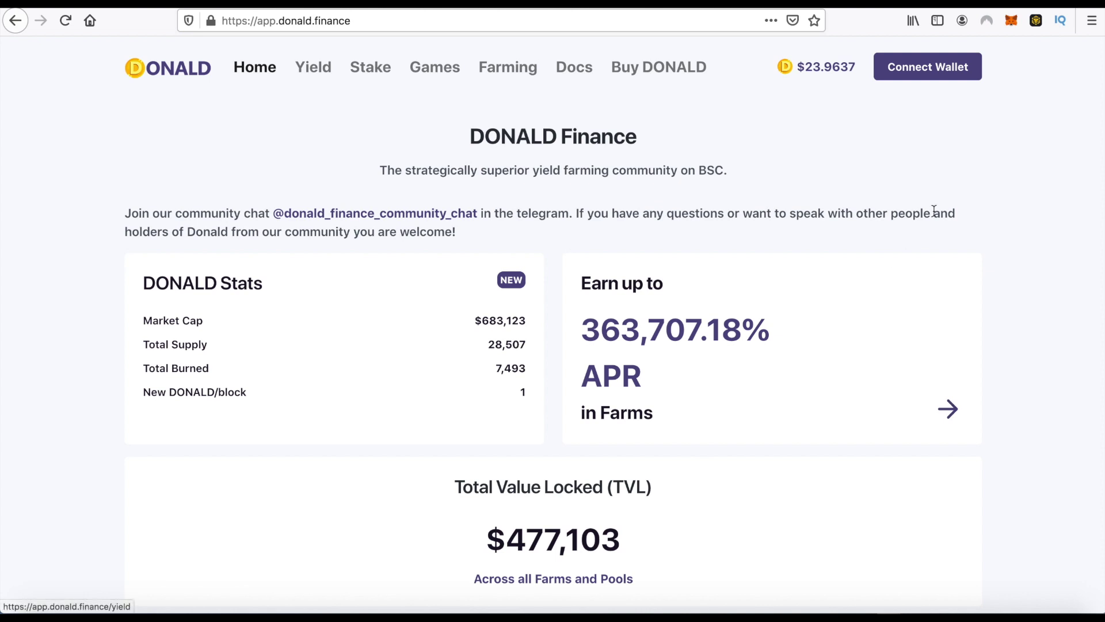
pyautogui.click(933, 73)
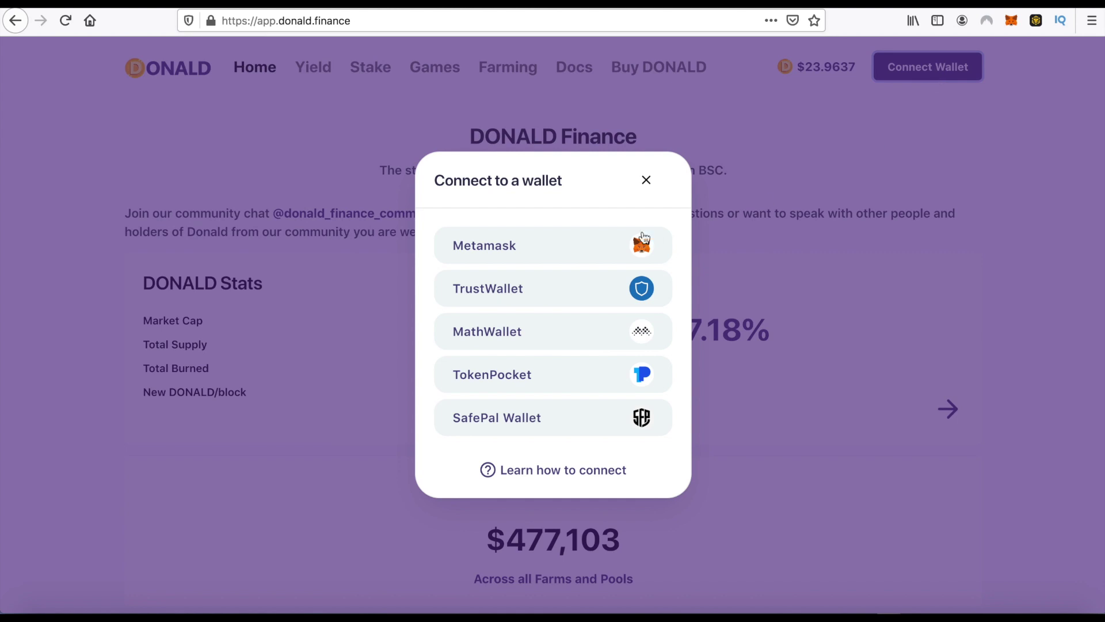
pyautogui.click(563, 247)
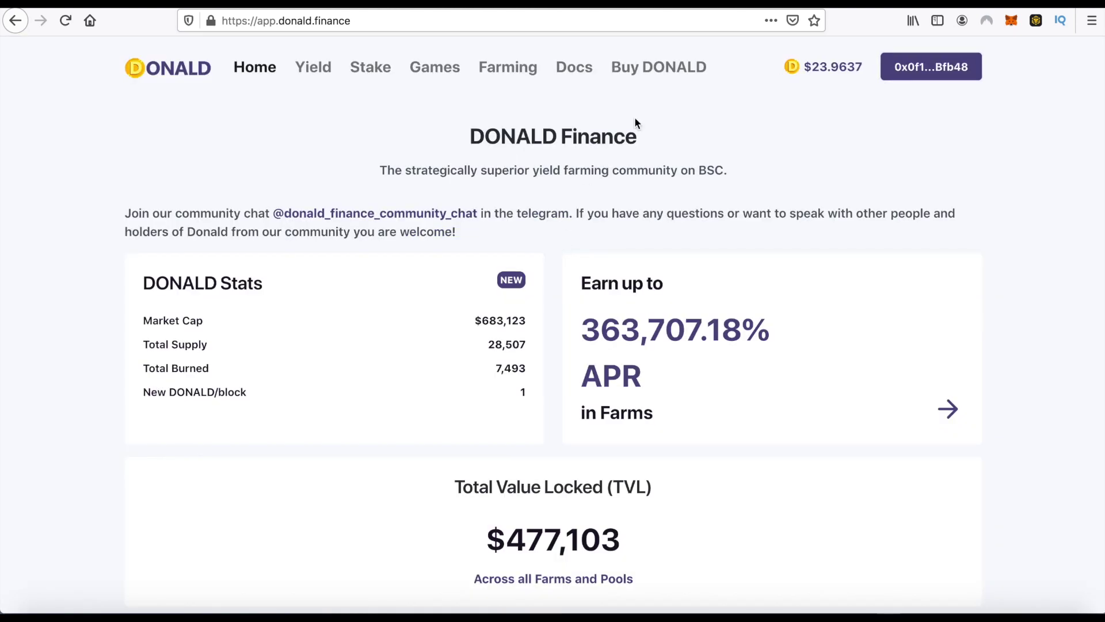
# Look over the DONALD Finance home page and the Farming page, and open the Stake page.
pyautogui.scroll(-4, 634, 123)
pyautogui.scroll(4, 616, 114)
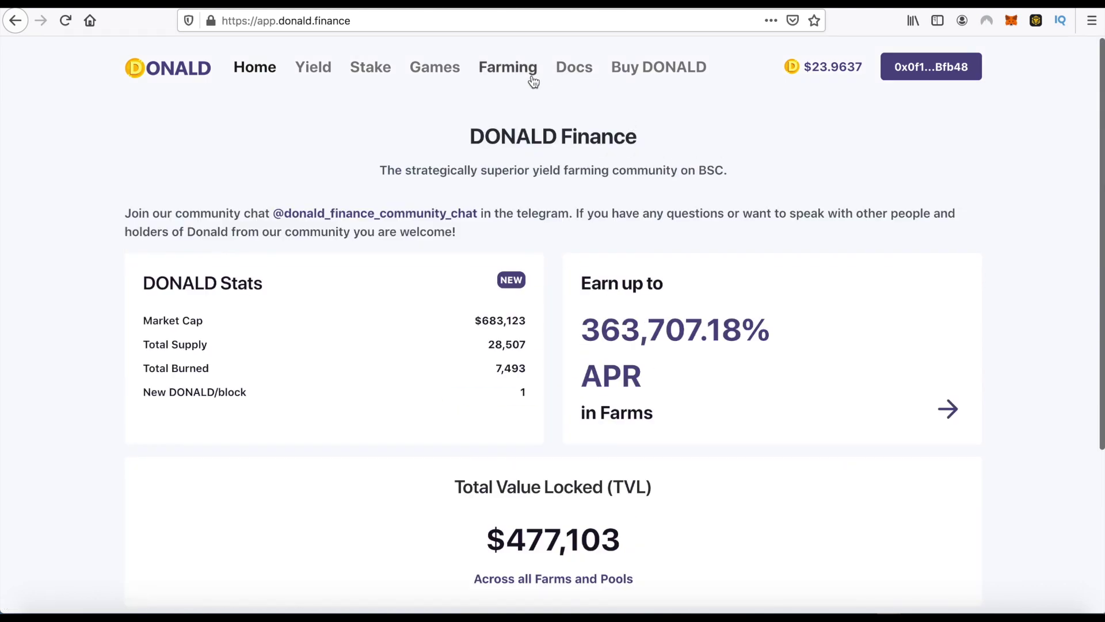
pyautogui.click(503, 75)
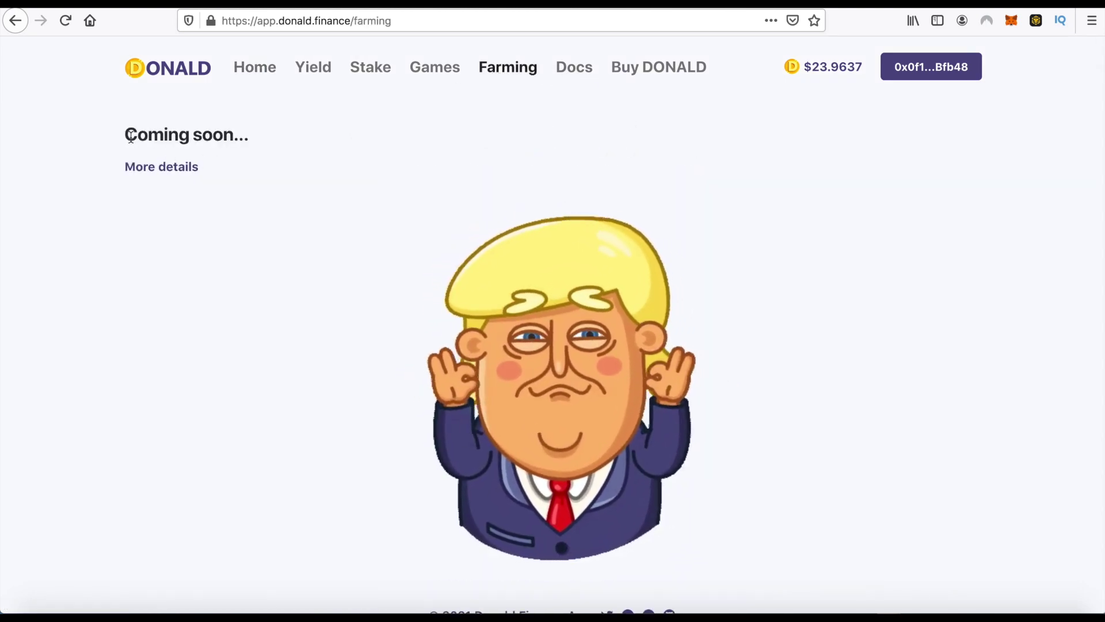
pyautogui.click(369, 75)
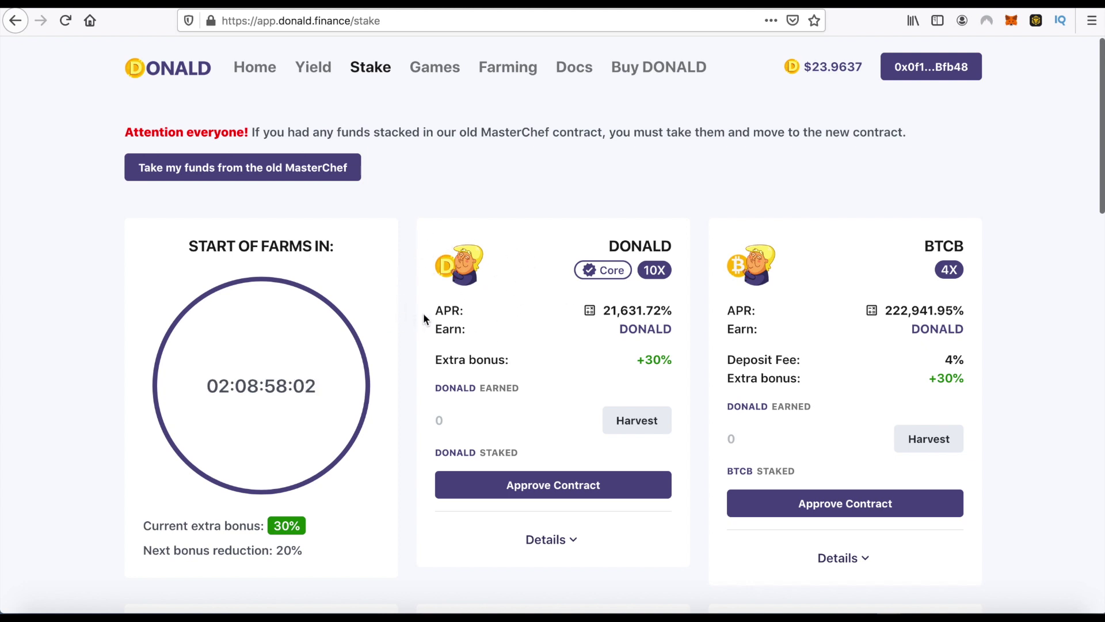
# Examine the staking pools' APR, deposit fees, multipliers and extra bonus, including the countdown to the start of farms.
pyautogui.scroll(-2, 460, 320)
pyautogui.scroll(2, 518, 328)
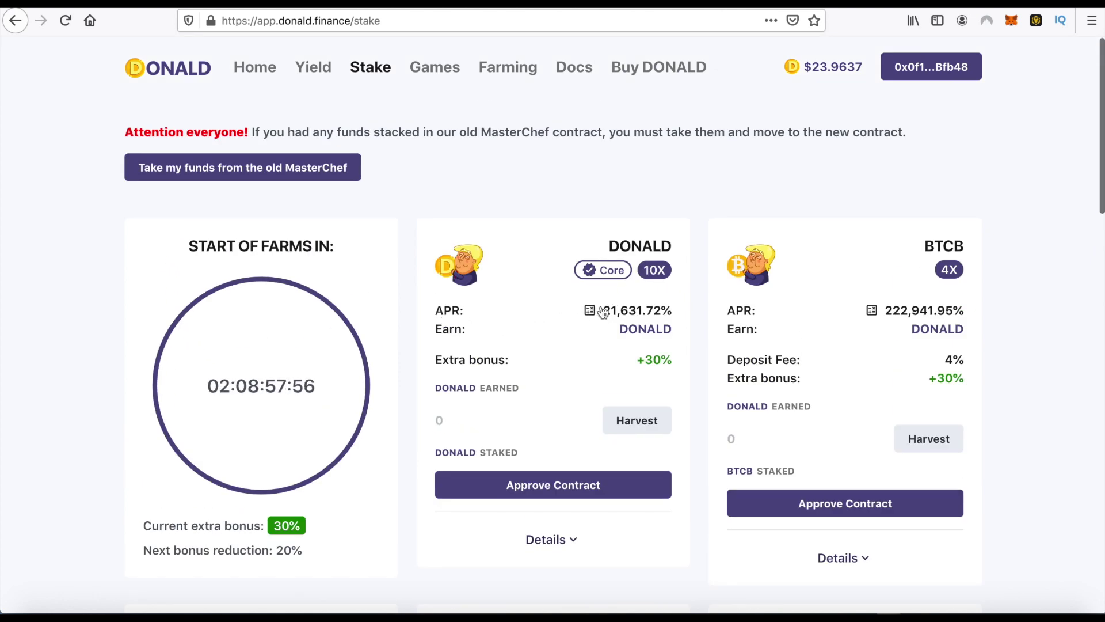
pyautogui.scroll(-1, 679, 309)
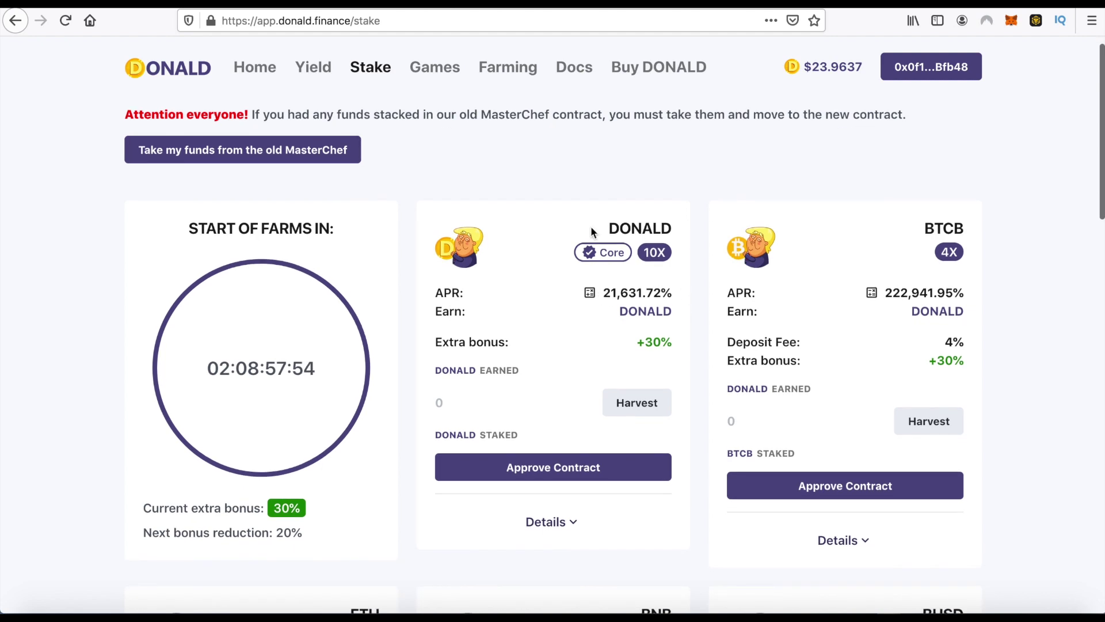
pyautogui.scroll(-5, 717, 277)
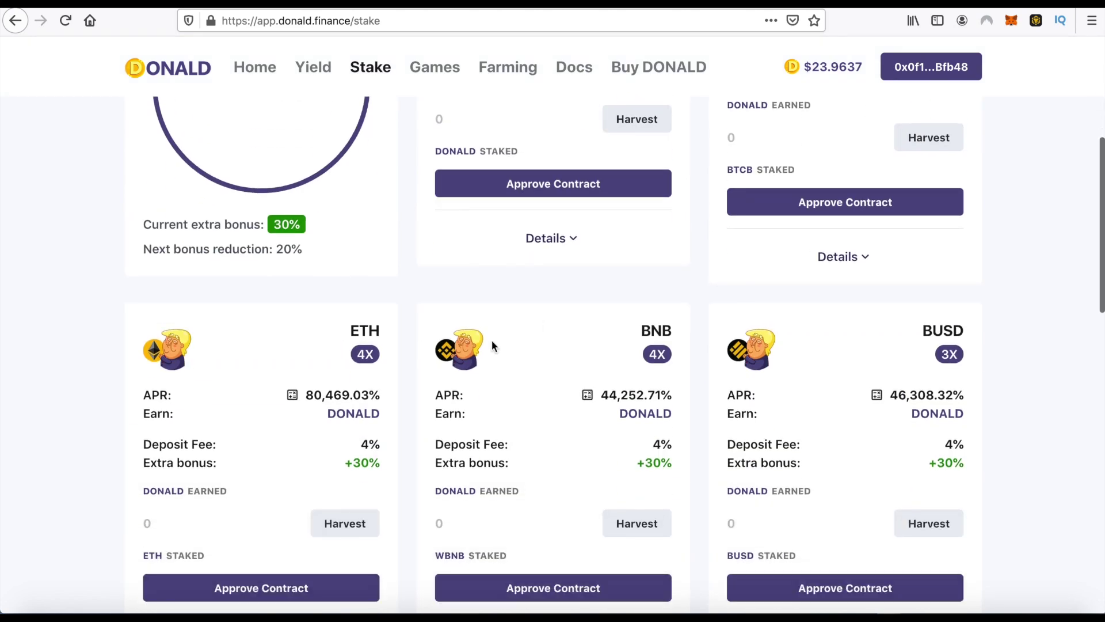
pyautogui.scroll(-3, 868, 314)
pyautogui.scroll(-5, 868, 314)
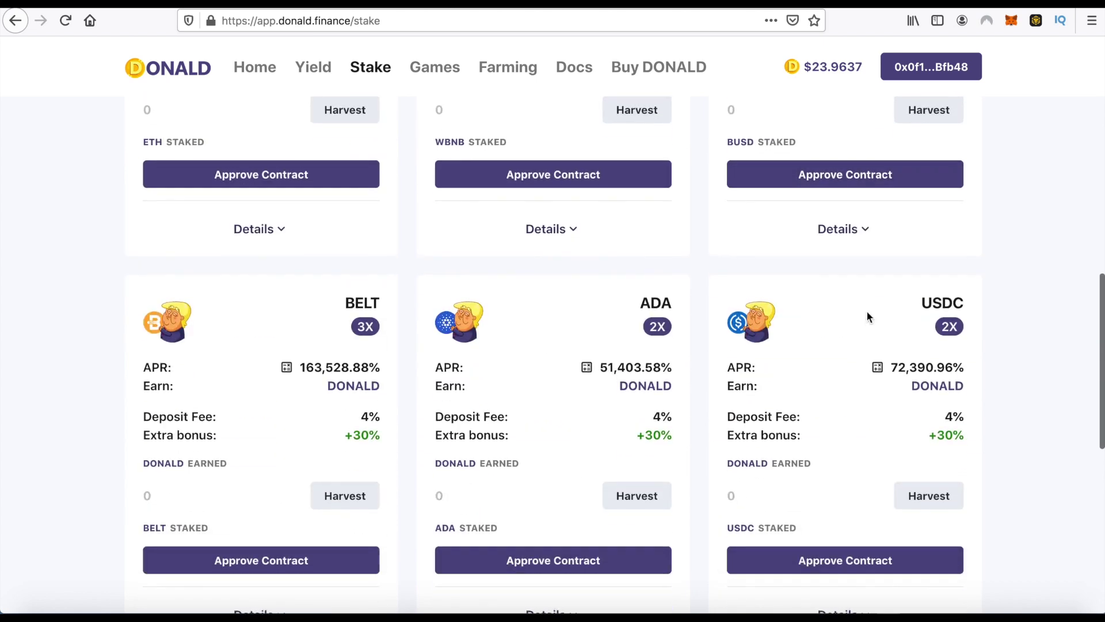
pyautogui.scroll(6, 823, 333)
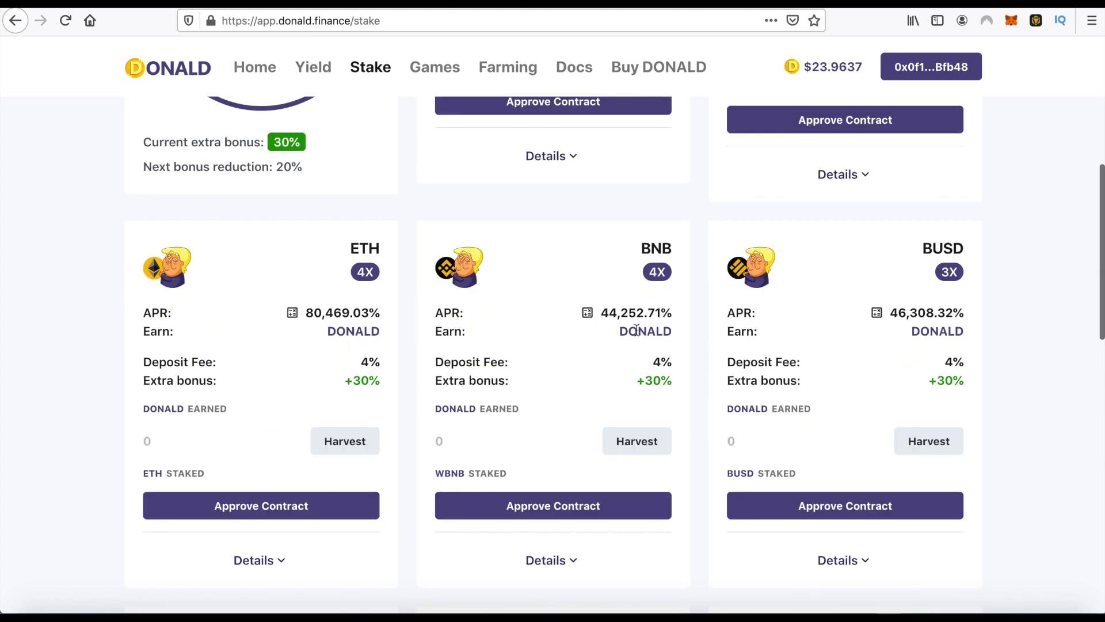
pyautogui.scroll(4, 270, 195)
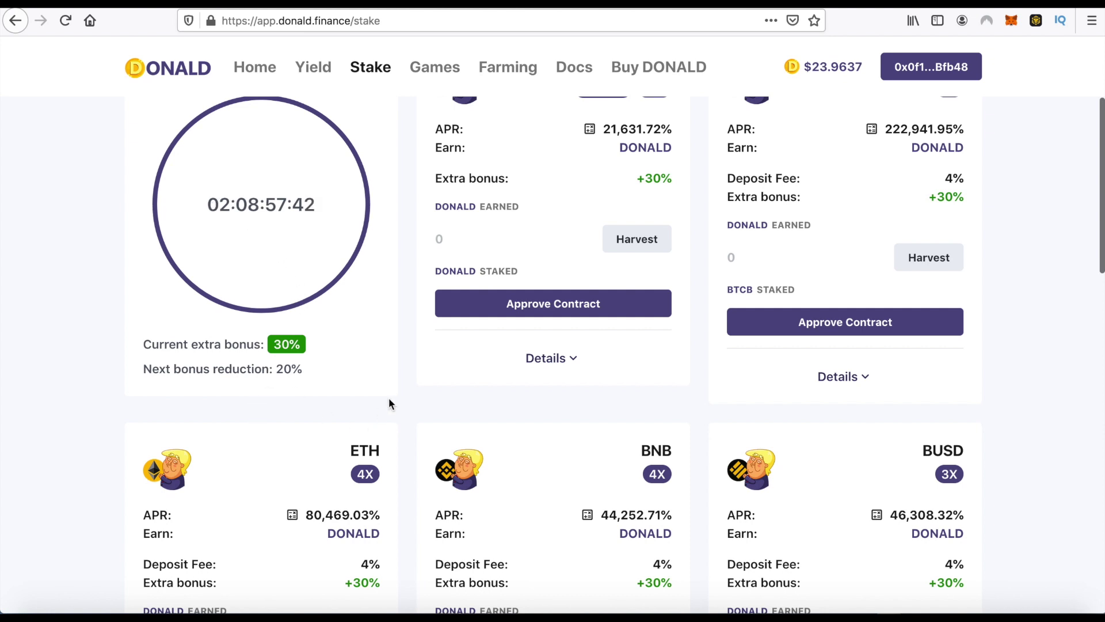
pyautogui.scroll(3, 637, 375)
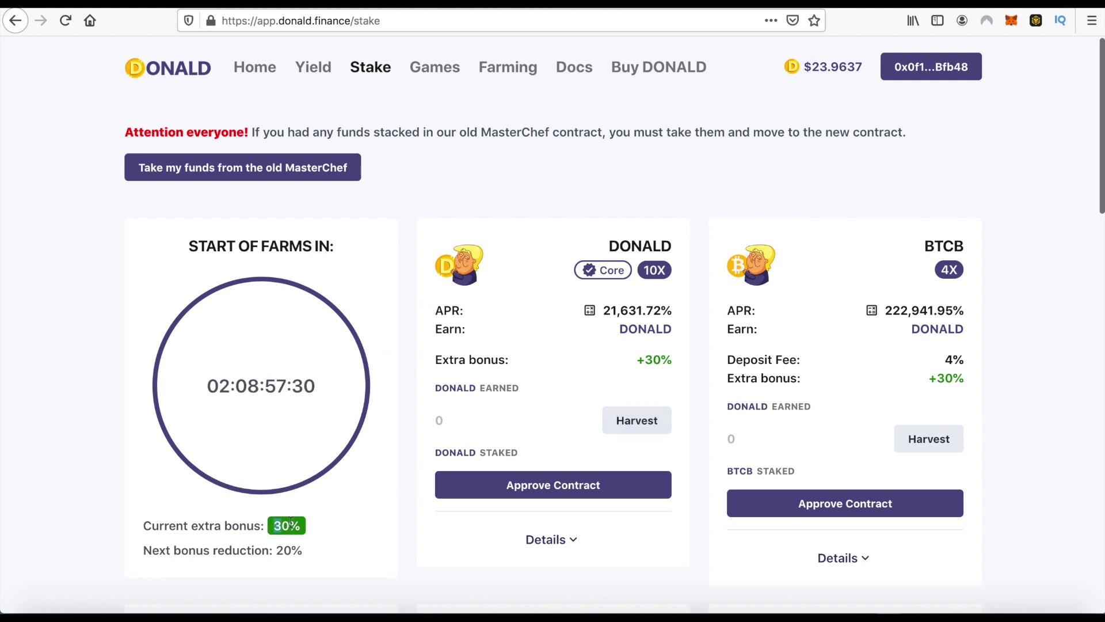
pyautogui.scroll(-3, 1090, 413)
pyautogui.scroll(3, 1087, 412)
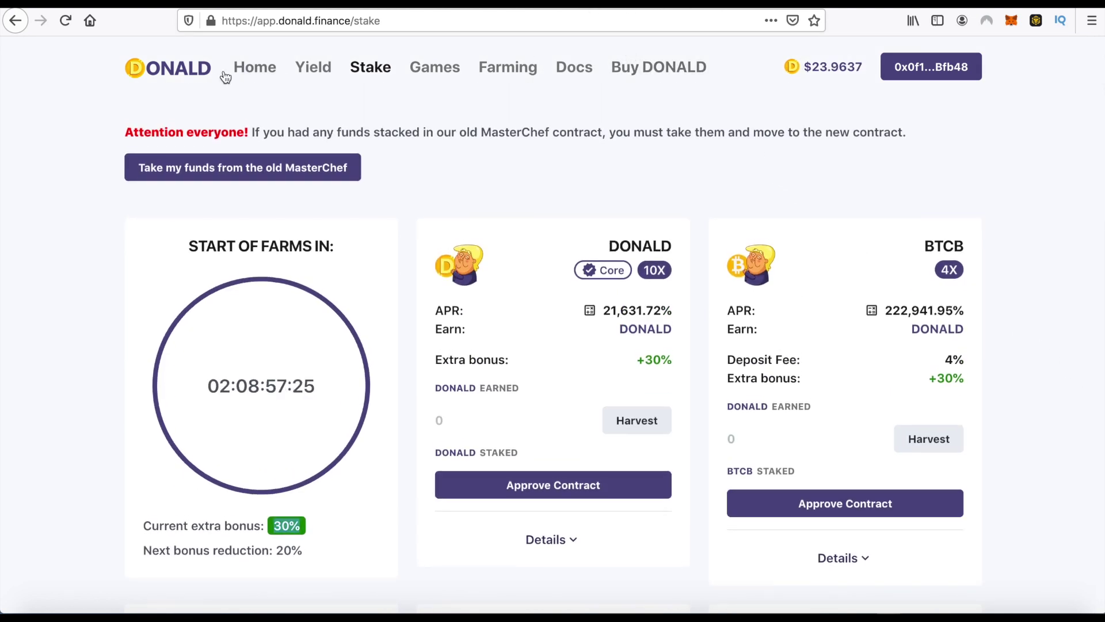
# Open the DONALD purchase page on PancakeSwap from the project's main site and accept the imported-token warning.
pyautogui.click(169, 76)
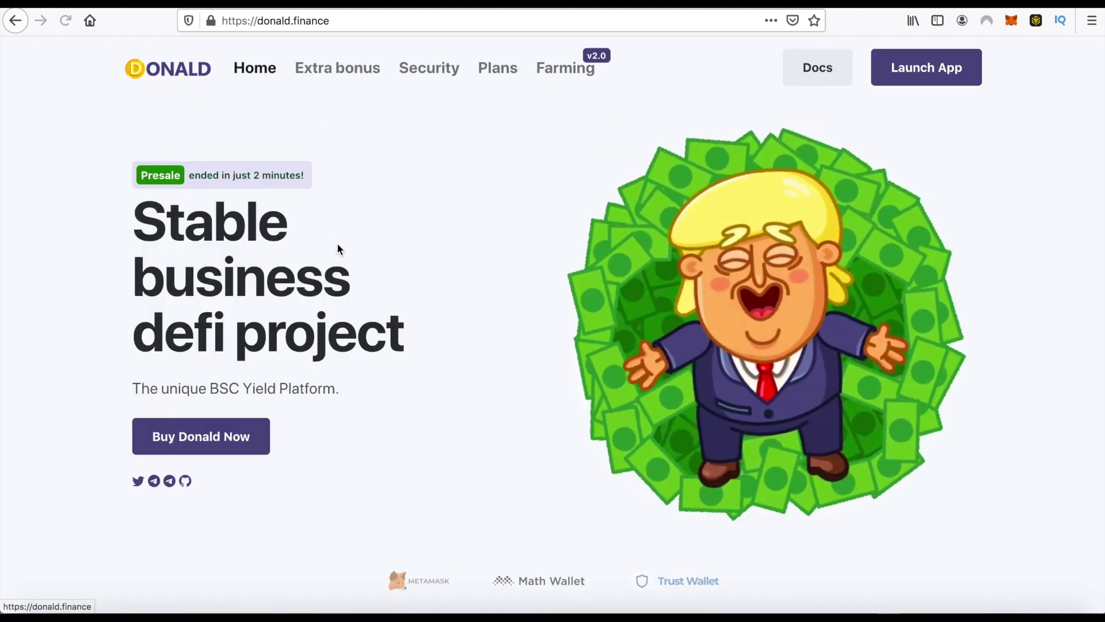
pyautogui.click(231, 441)
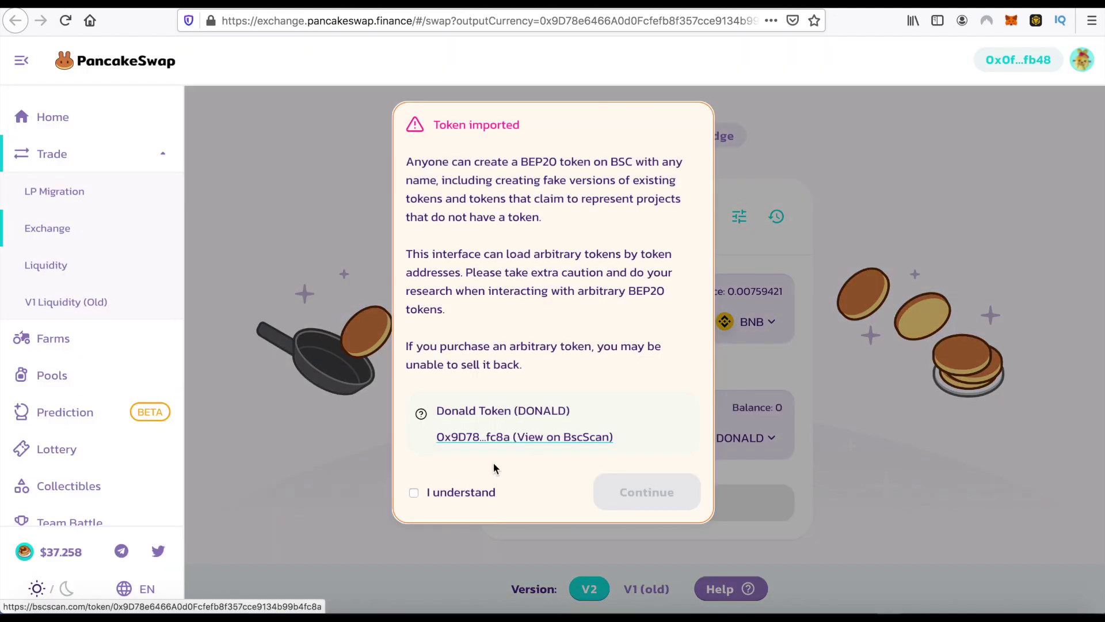
pyautogui.click(440, 494)
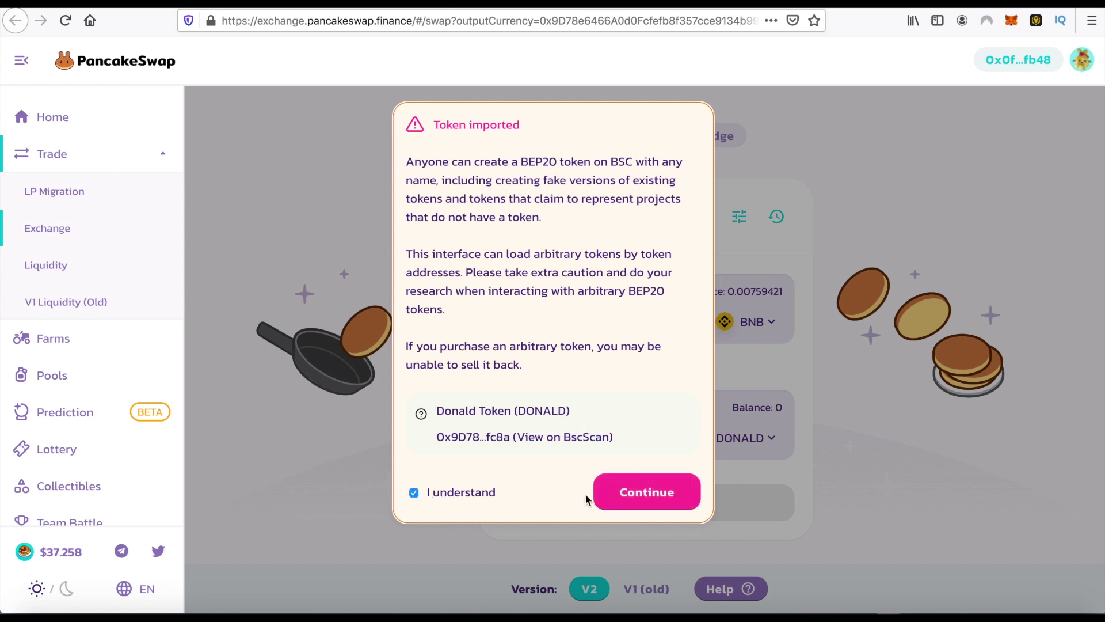
pyautogui.click(647, 493)
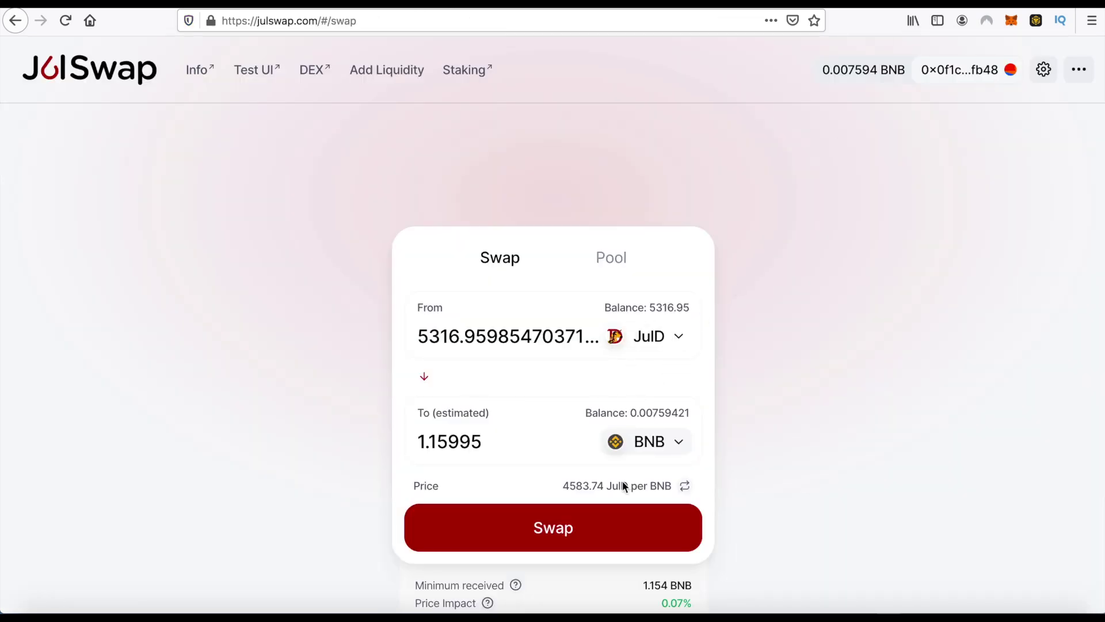
# Swap 5316.95 JulD for BNB on JulSwap and approve the transaction in the wallet.
pyautogui.click(537, 528)
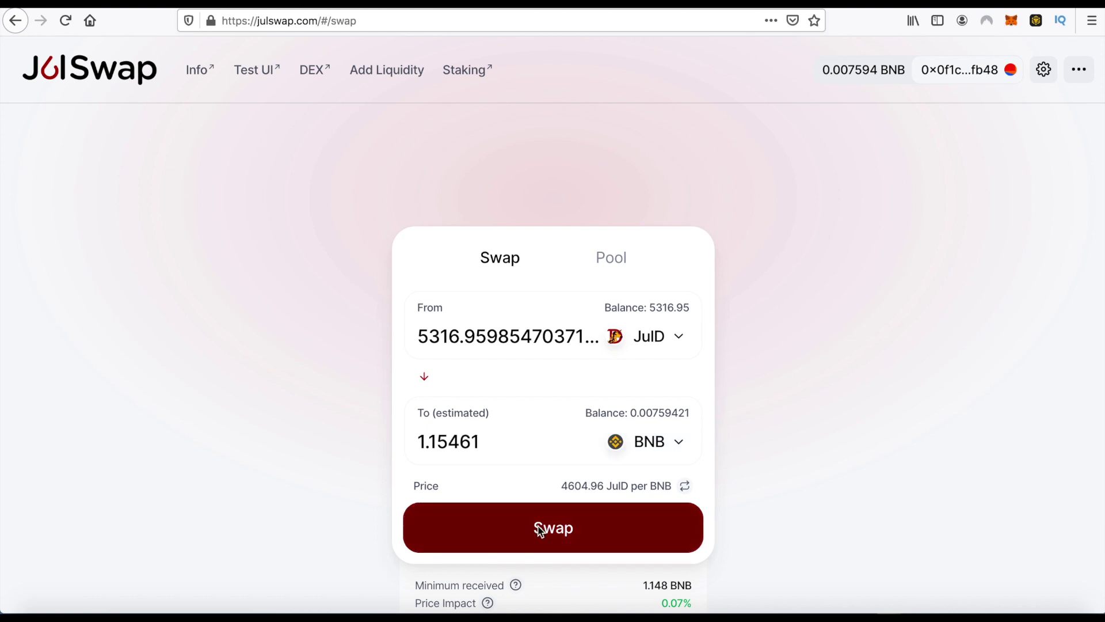
pyautogui.click(577, 468)
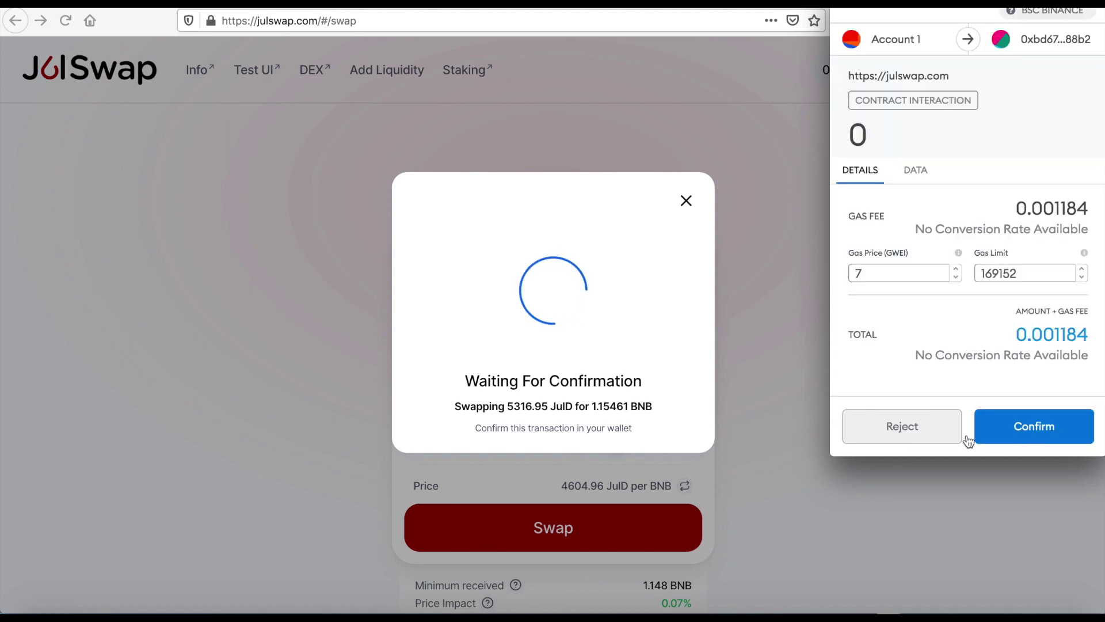
pyautogui.click(1033, 426)
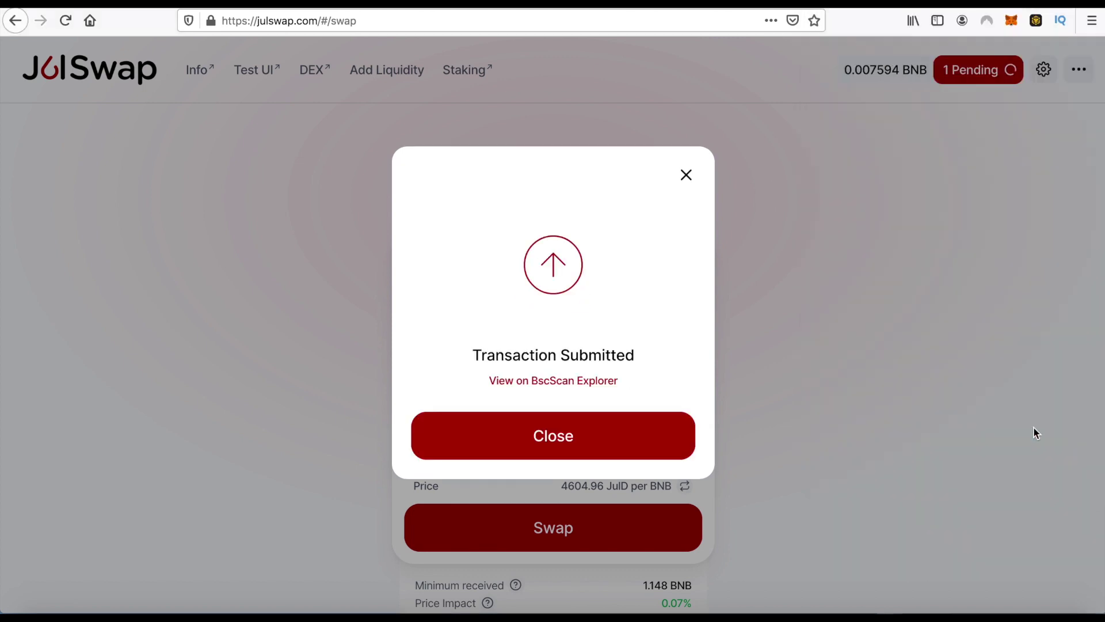
pyautogui.click(648, 436)
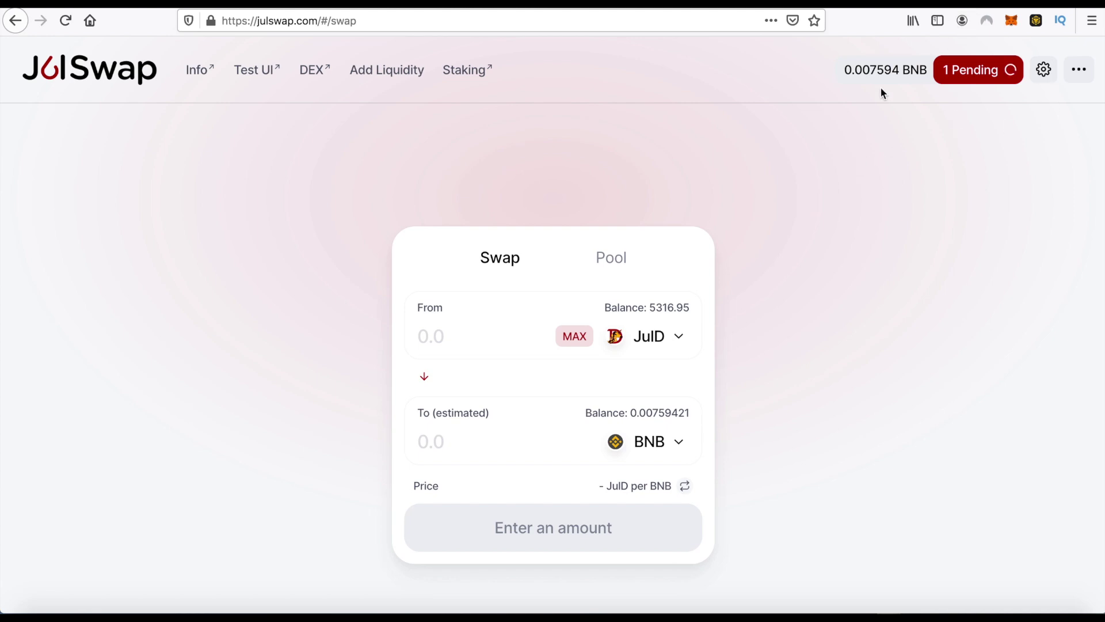
pyautogui.scroll(-2, 924, 148)
pyautogui.scroll(2, 924, 155)
pyautogui.scroll(-2, 924, 178)
pyautogui.scroll(2, 923, 182)
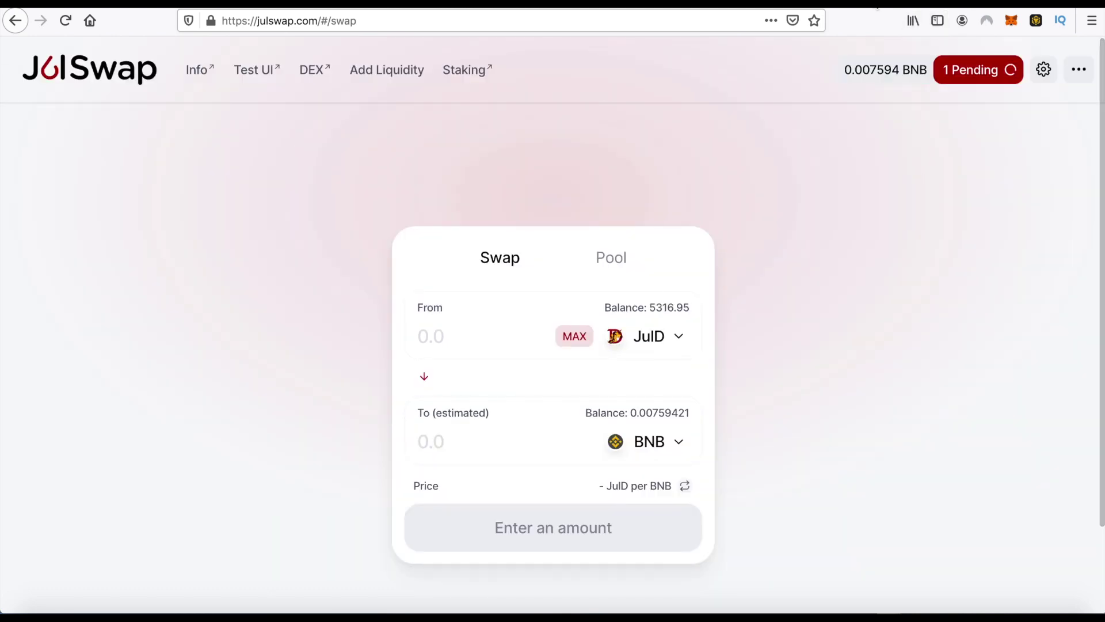
# Switch to the BUSD exchange on PancakeSwap, get a quote for 1.15 BNB in BUSD, and reverse the swap direction.
pyautogui.click(889, 3)
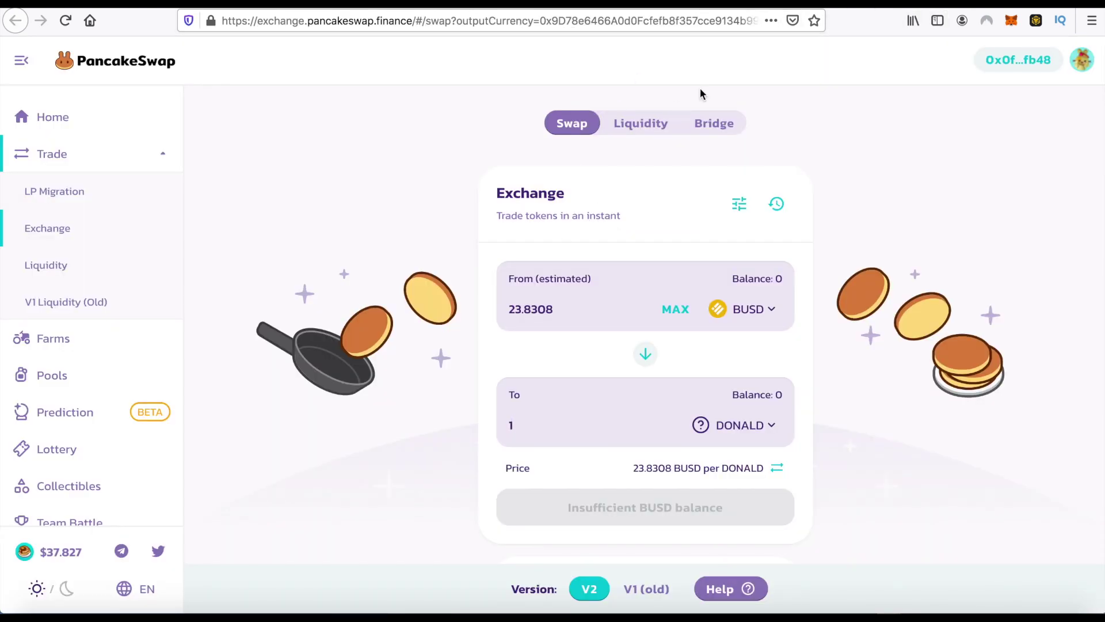
pyautogui.click(561, 410)
pyautogui.click(760, 429)
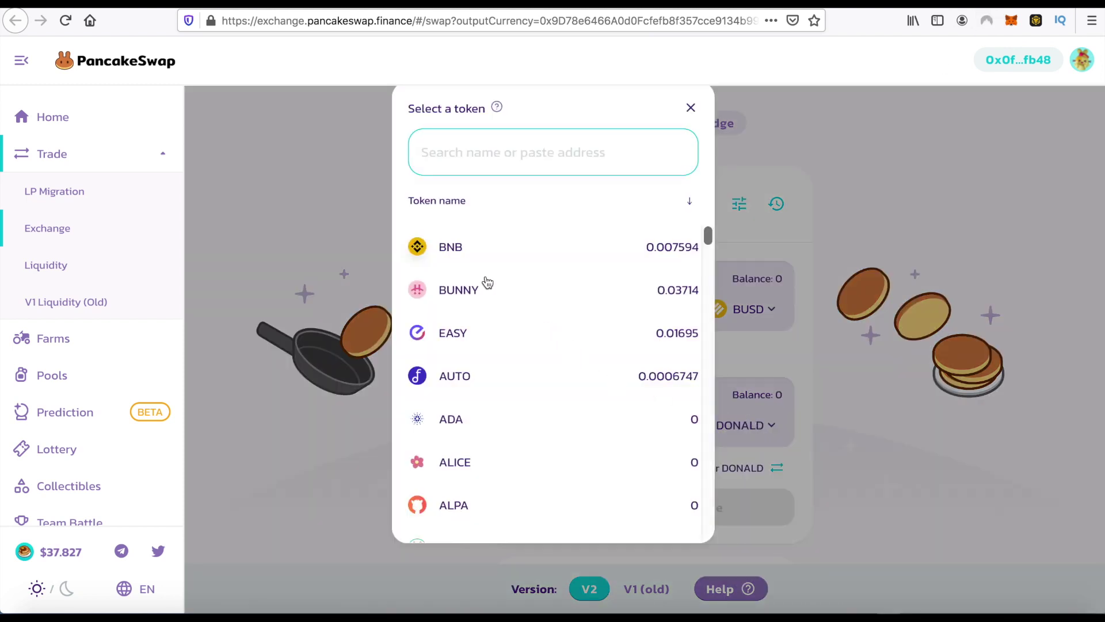
pyautogui.click(474, 247)
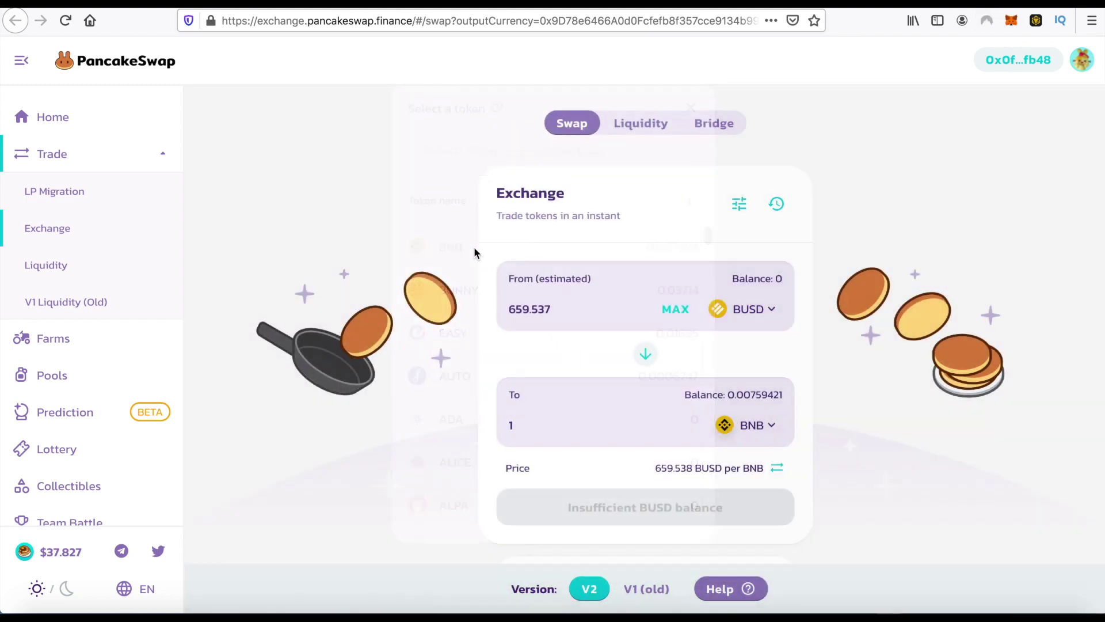
pyautogui.click(548, 428)
pyautogui.write('.15')
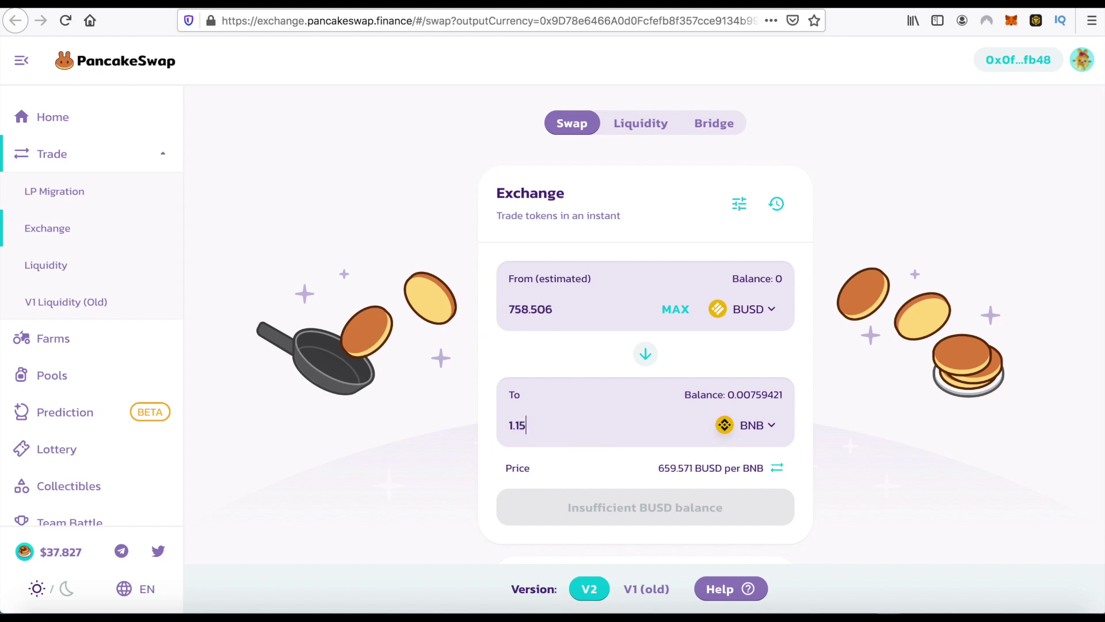
pyautogui.click(646, 353)
pyautogui.click(757, 425)
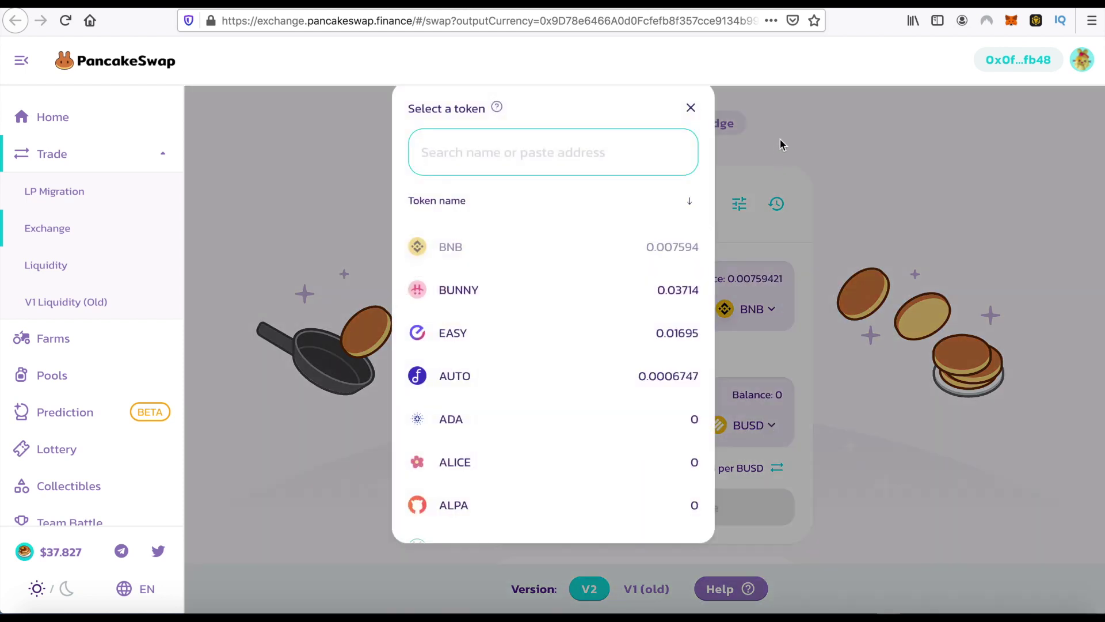
pyautogui.click(886, 137)
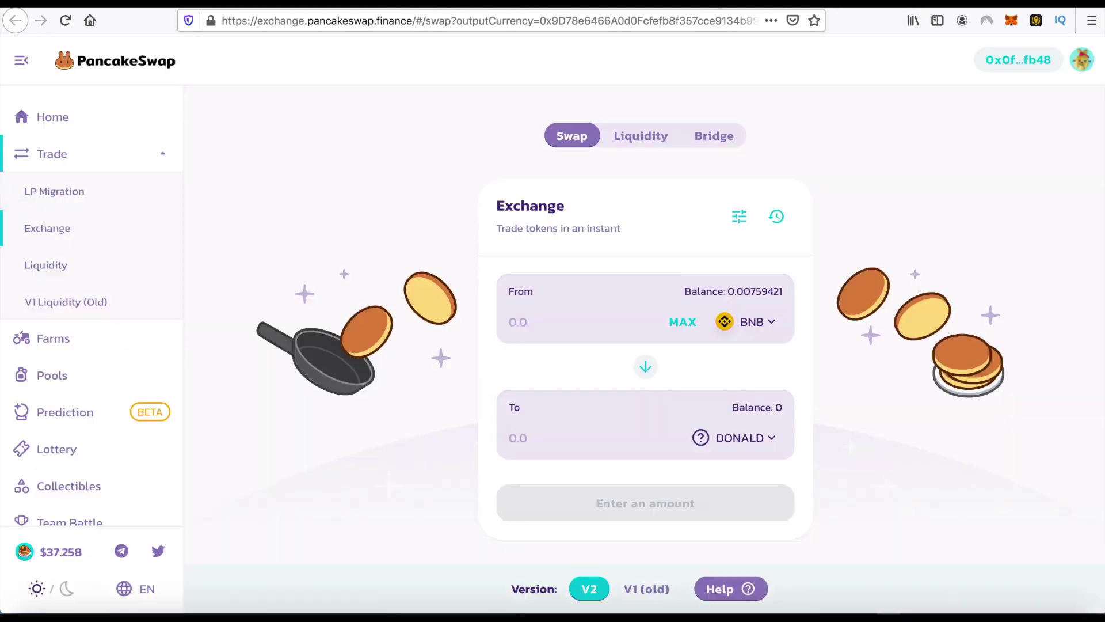
# In the PancakeSwap exchange from BNB to DONALD, set the BNB amount to 1.15.
pyautogui.scroll(-1, 538, 327)
pyautogui.scroll(1, 538, 326)
pyautogui.click(538, 326)
pyautogui.write('1')
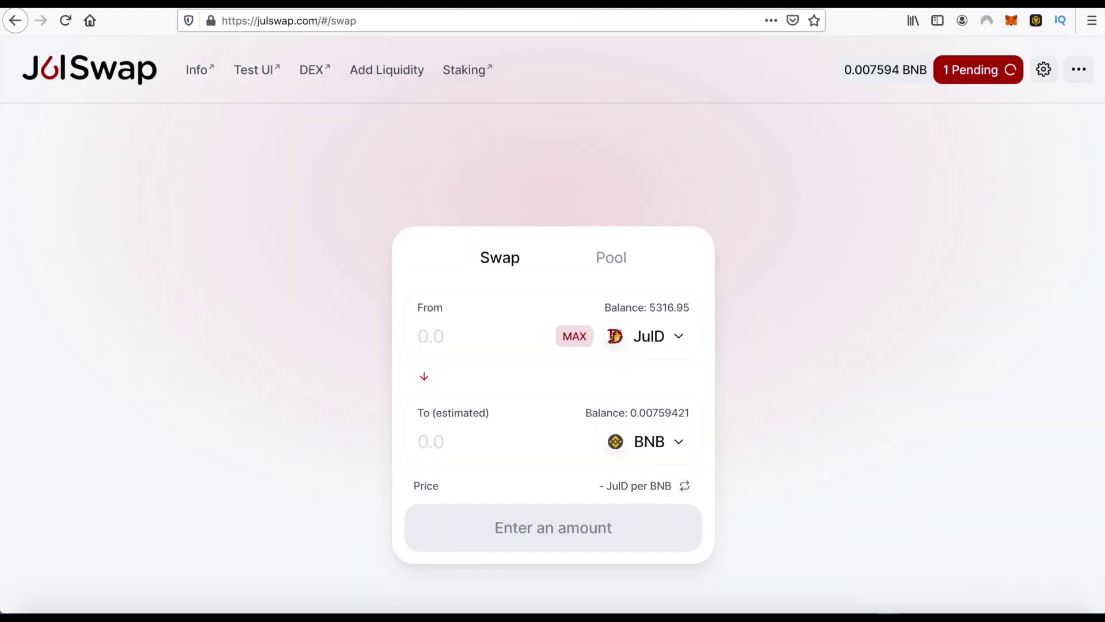
# Check the JulD swap in JulSwap's recent transactions and review the BNB-to-DONALD quote details on PancakeSwap.
pyautogui.click(961, 76)
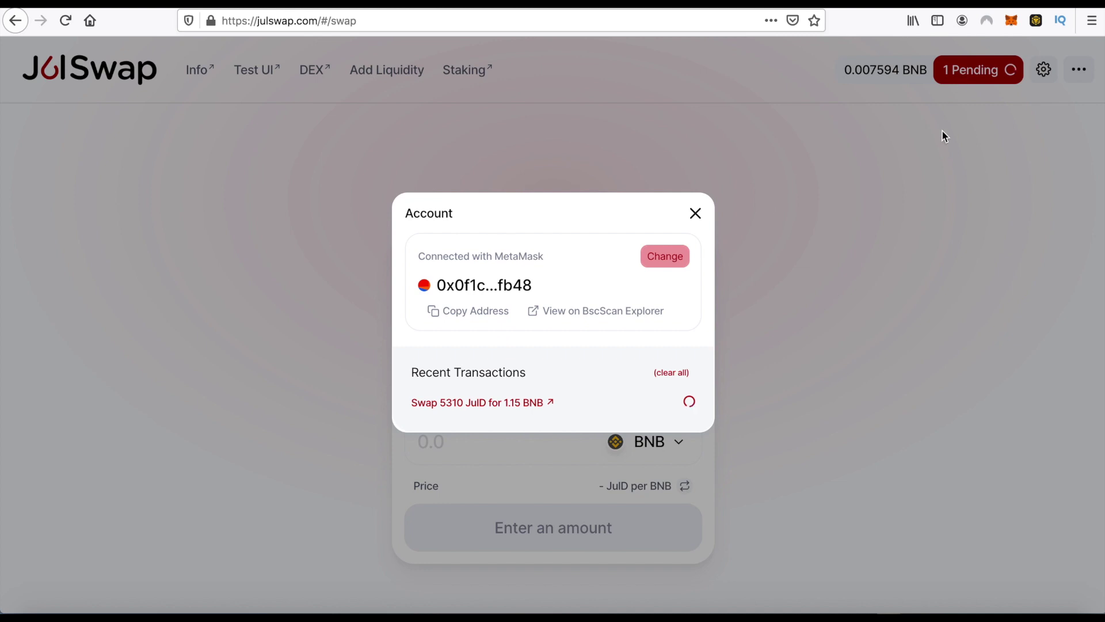
pyautogui.click(921, 193)
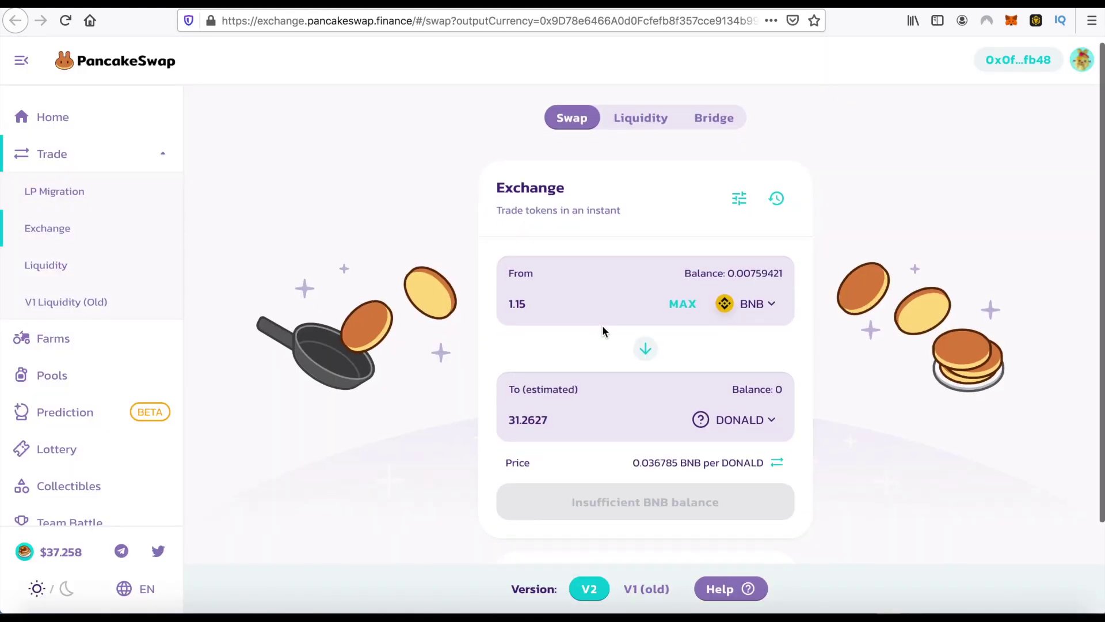
pyautogui.scroll(-3, 602, 325)
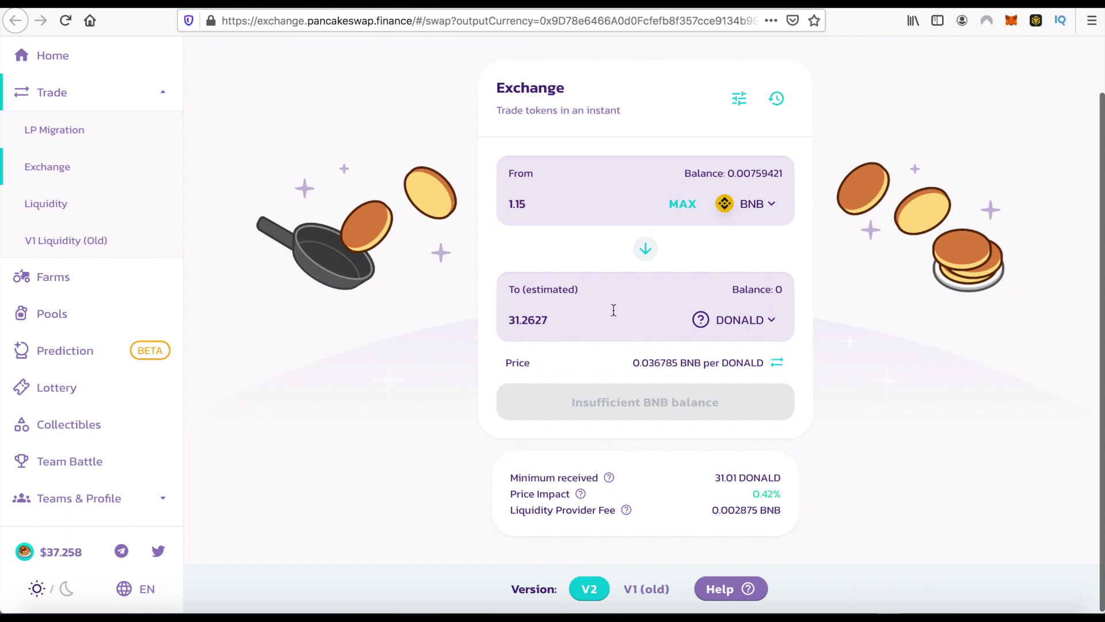
# Return to JulSwap and recheck the status of the pending JulD swap in the account details.
pyautogui.click(967, 7)
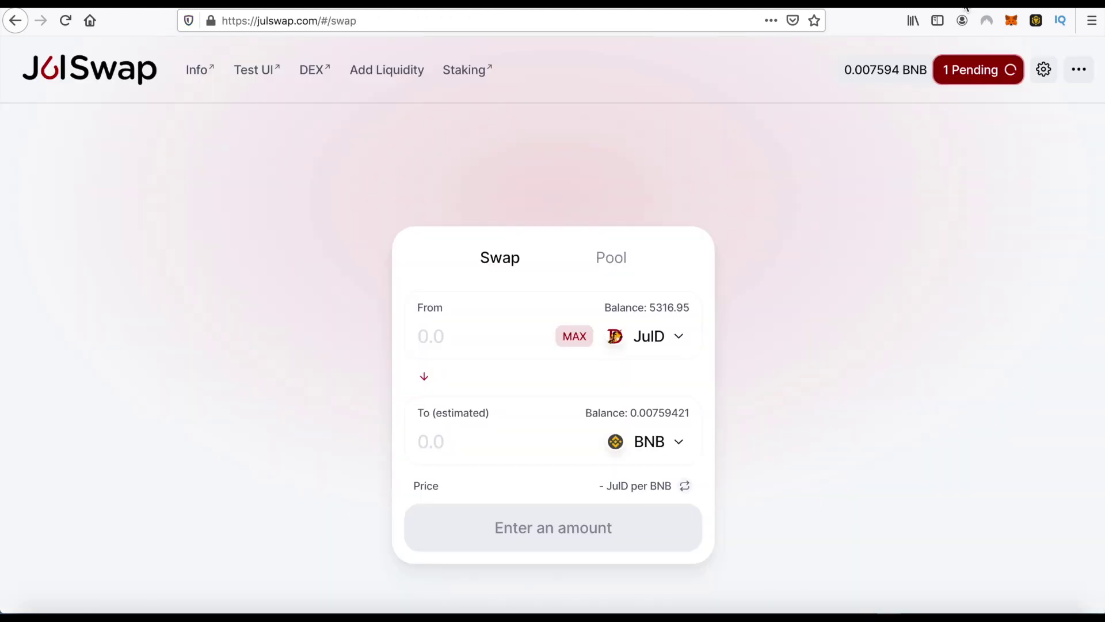
pyautogui.click(988, 78)
pyautogui.click(898, 150)
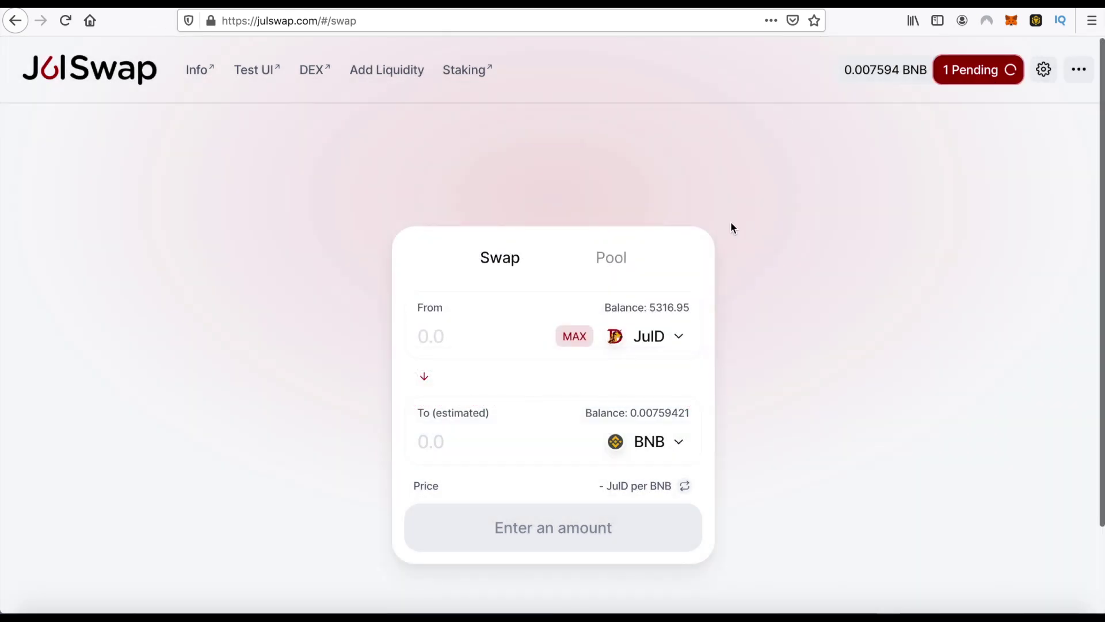
# Check the pending JulD swap and the wallet connection options in JulSwap's account details.
pyautogui.click(1003, 68)
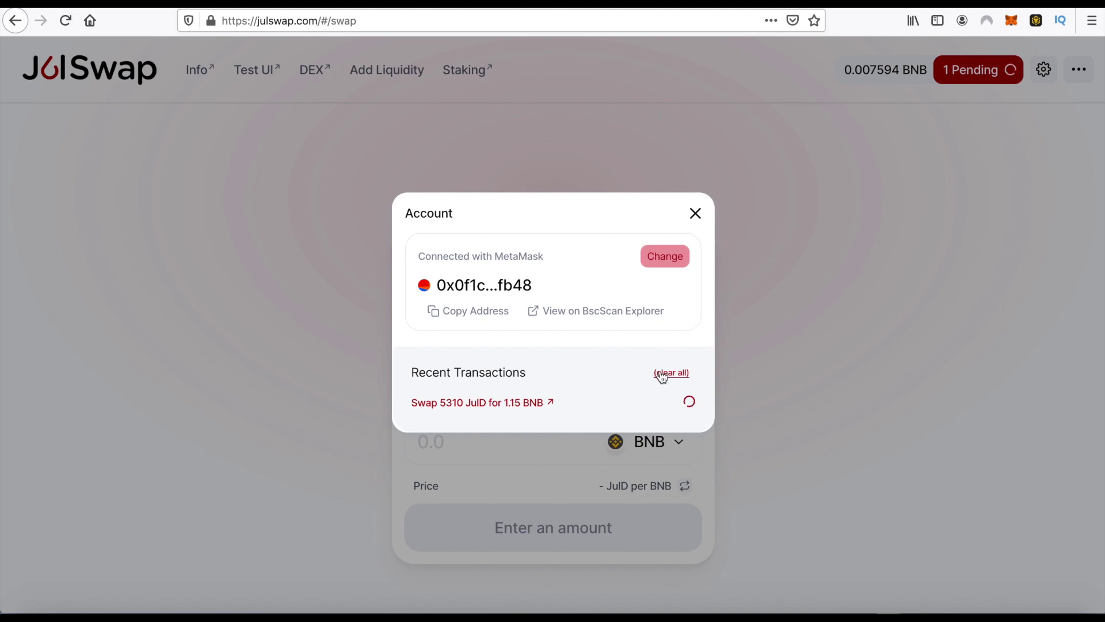
pyautogui.click(668, 262)
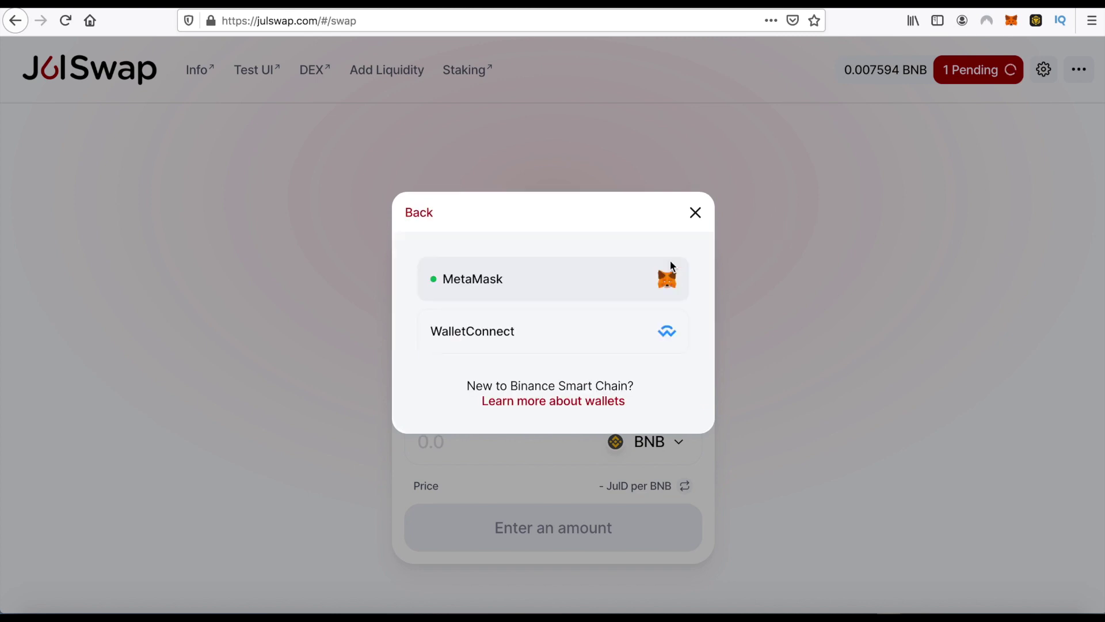
pyautogui.click(696, 214)
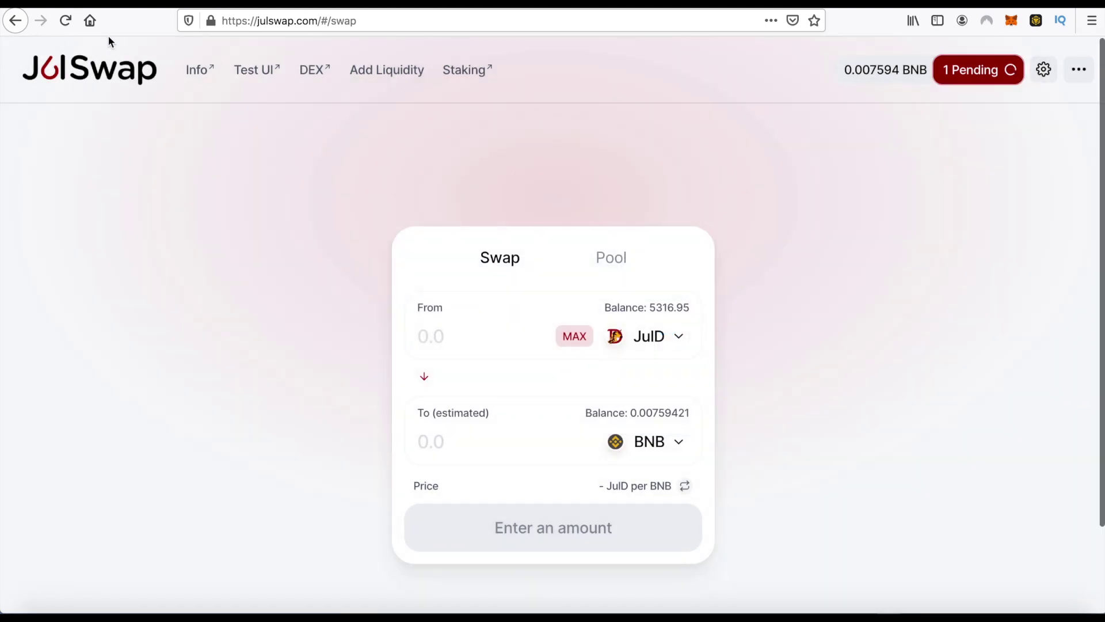
# Reload the JulSwap page and check the recent transactions and wallet connection again.
pyautogui.click(68, 23)
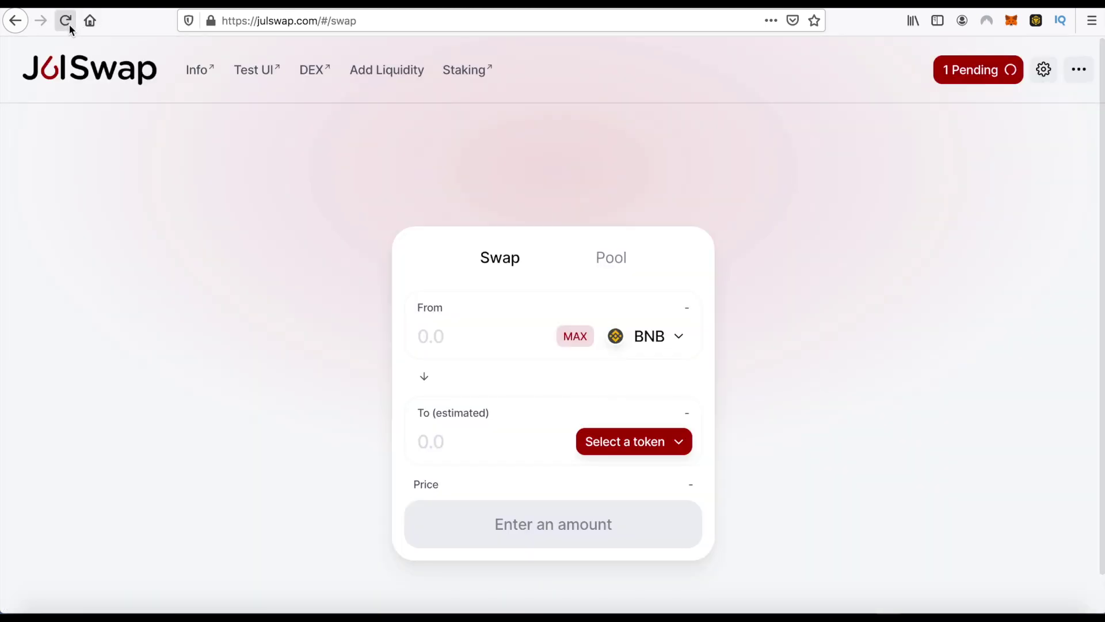
pyautogui.click(984, 78)
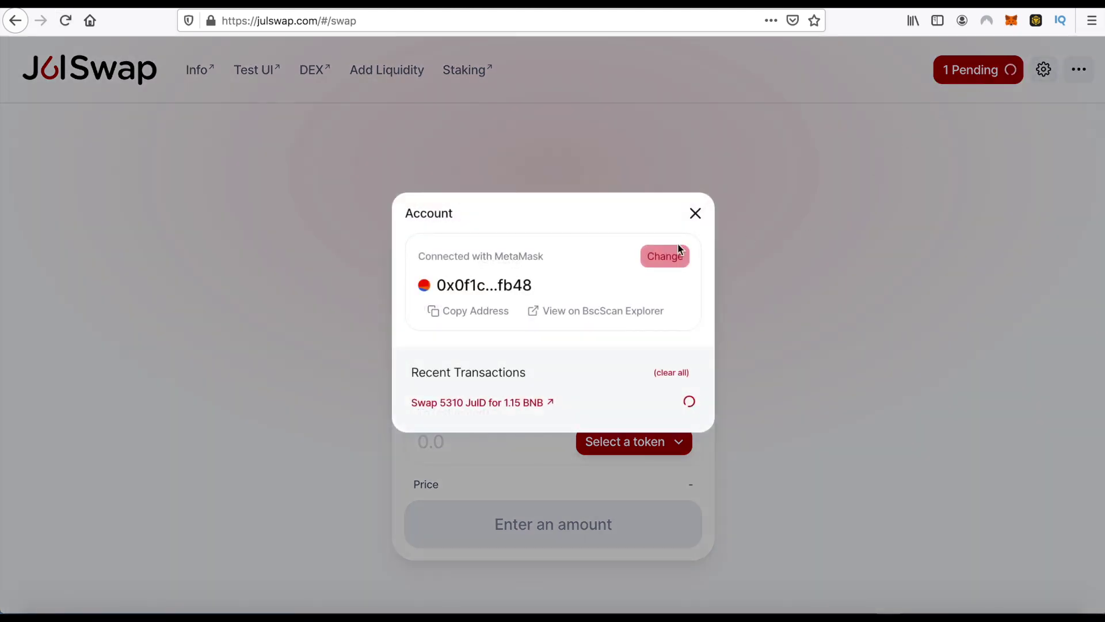
pyautogui.click(681, 253)
pyautogui.click(782, 233)
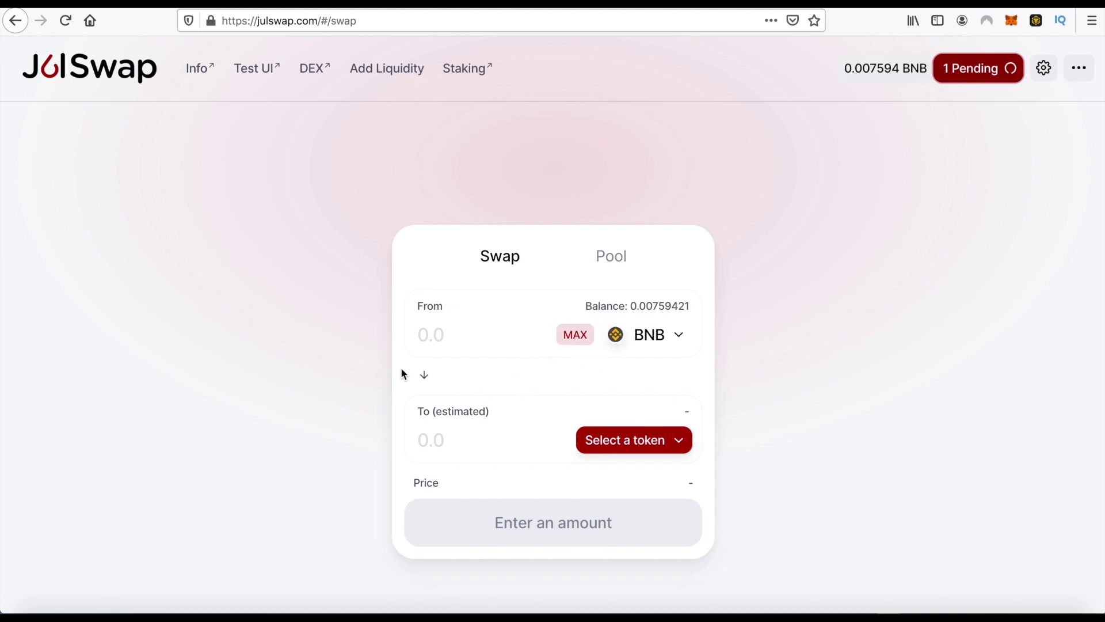
# Set up a new JulSwap swap of 5316 JulD to BNB.
pyautogui.click(662, 337)
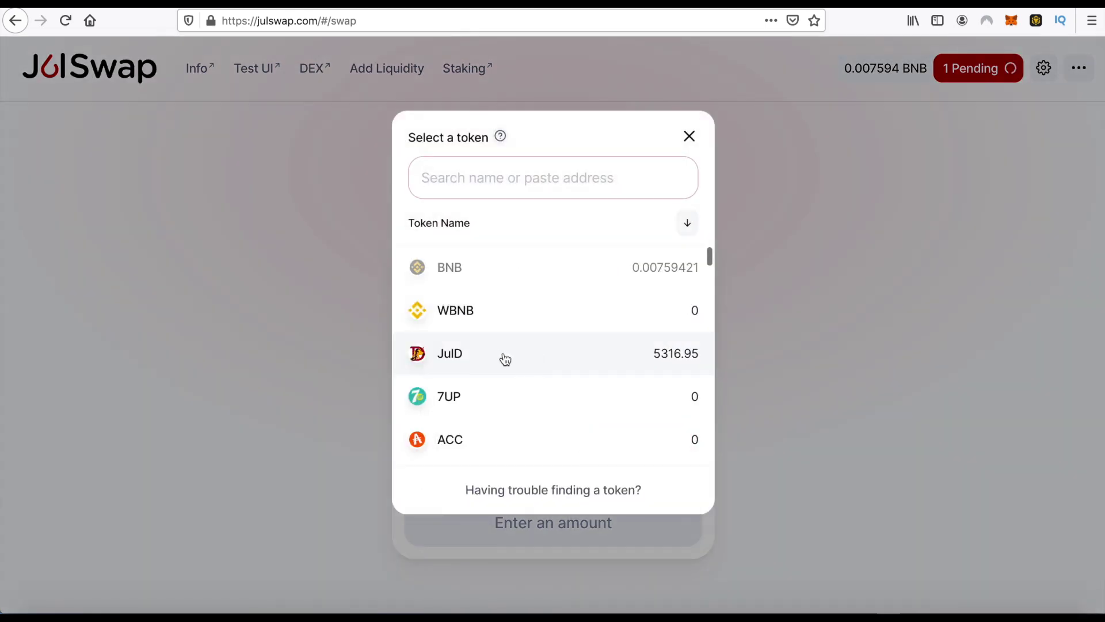
pyautogui.click(504, 360)
pyautogui.click(575, 335)
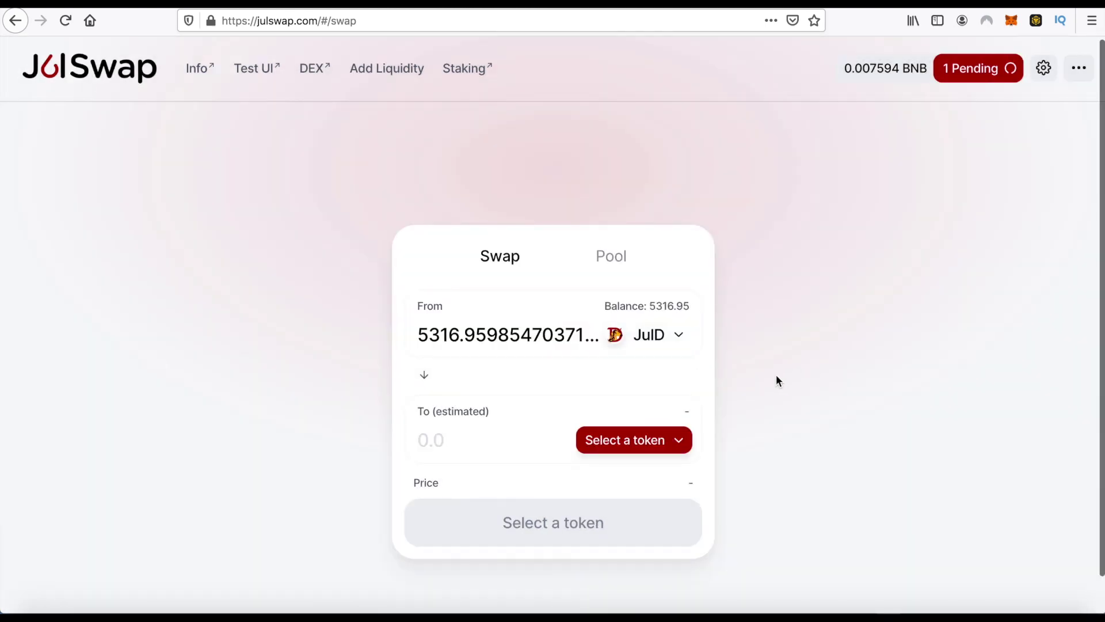
pyautogui.click(654, 439)
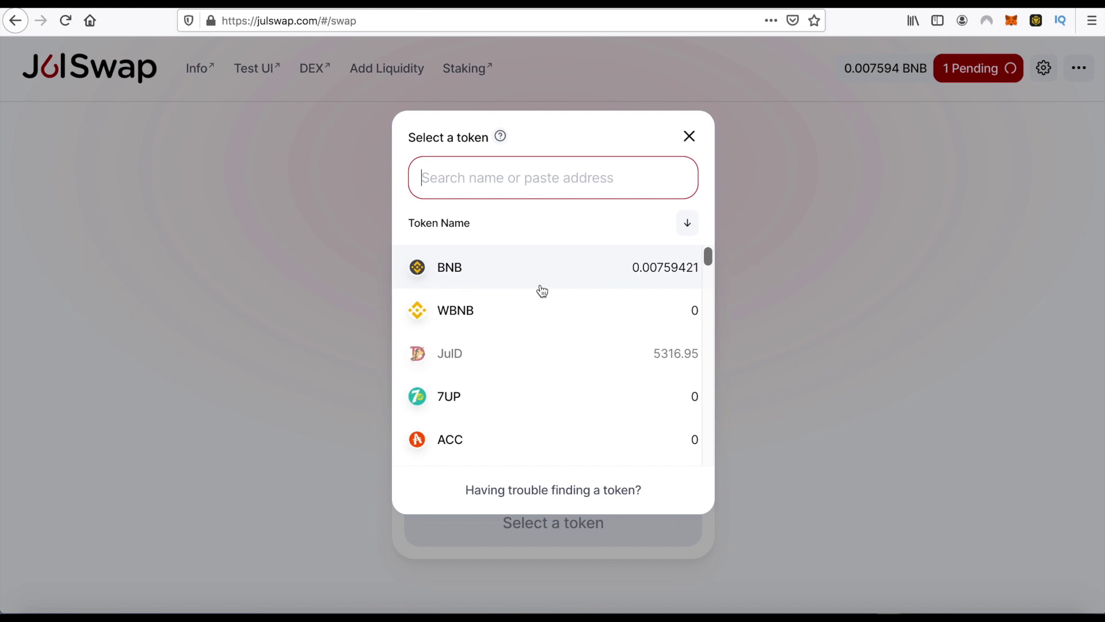
pyautogui.click(518, 281)
pyautogui.moveTo(471, 335); pyautogui.dragTo(811, 359)
pyautogui.press('BackSpace')
pyautogui.press('BackSpace')
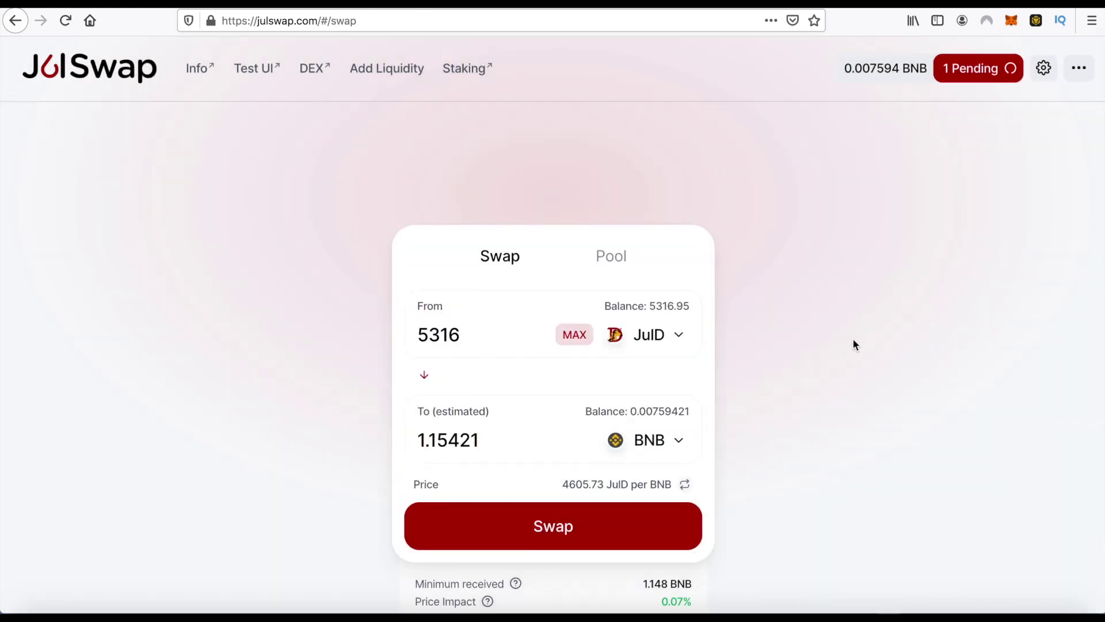
# Submit the swap of 5316 JulD for BNB, approve it in MetaMask, and dismiss the submission notice.
pyautogui.click(577, 526)
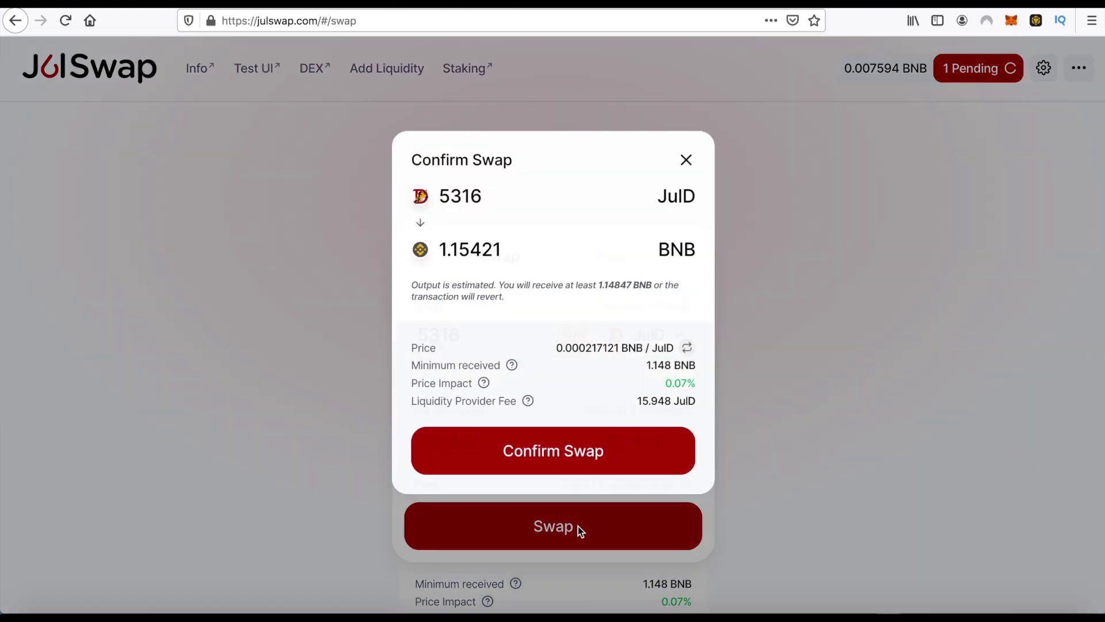
pyautogui.click(586, 452)
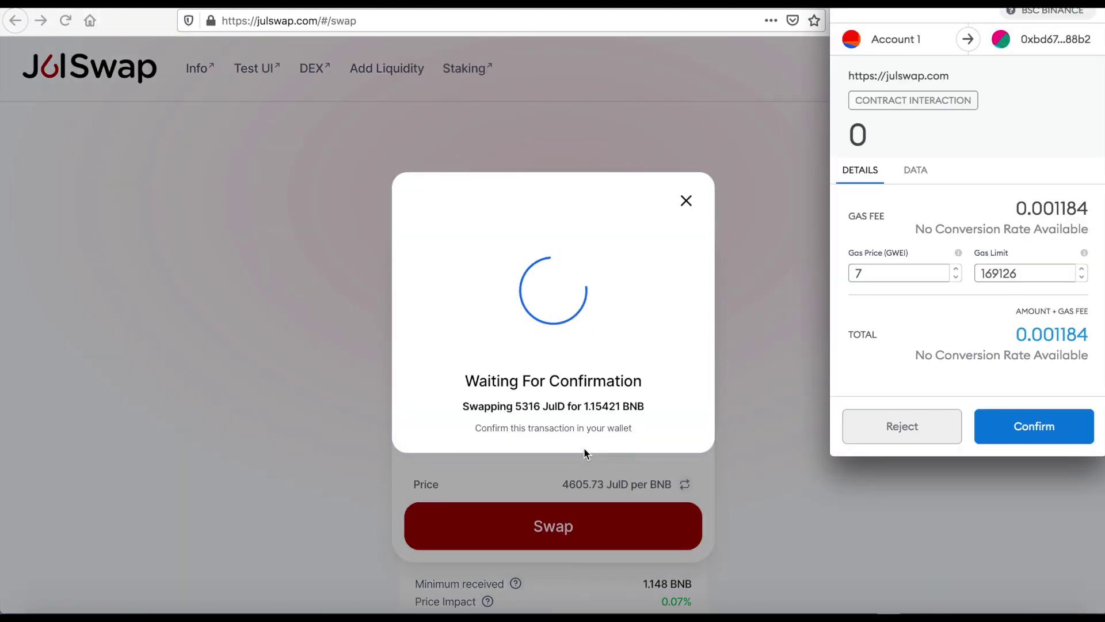
pyautogui.click(982, 437)
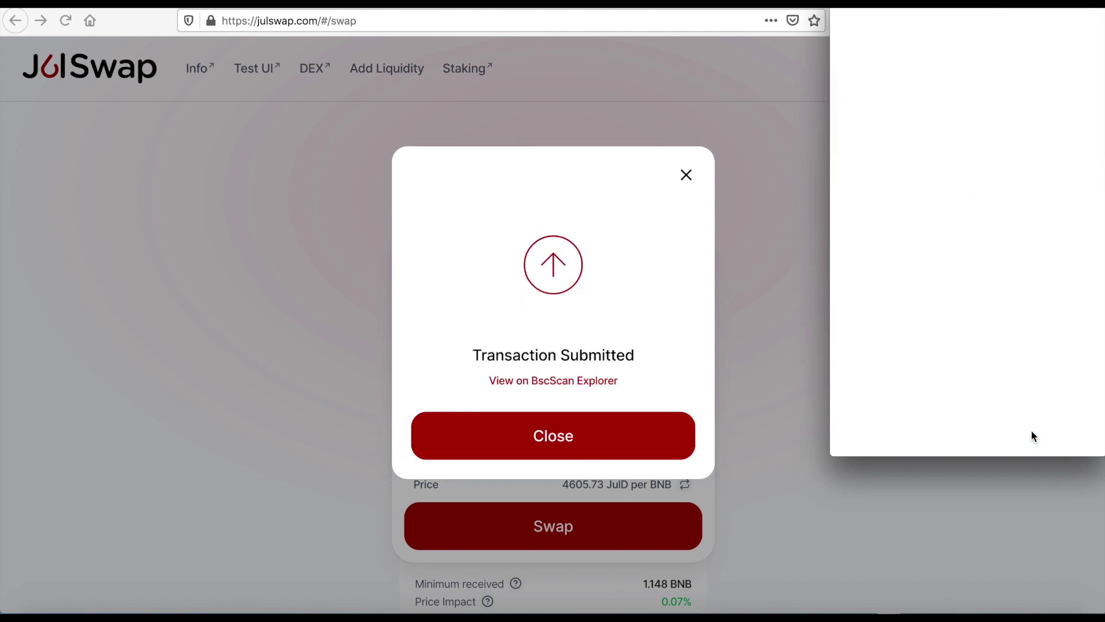
pyautogui.click(596, 436)
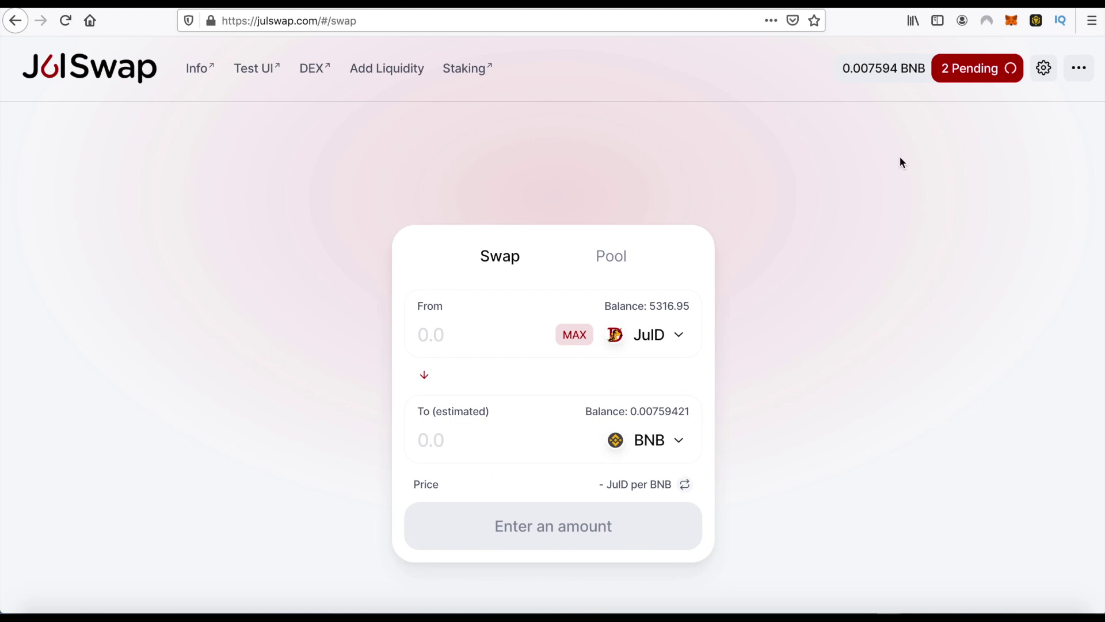
# Switch past PancakeSwap to DONALD Finance's staking page and check the amount staked in the DONALD pool.
pyautogui.hotkey('ctrl', 'Tab')
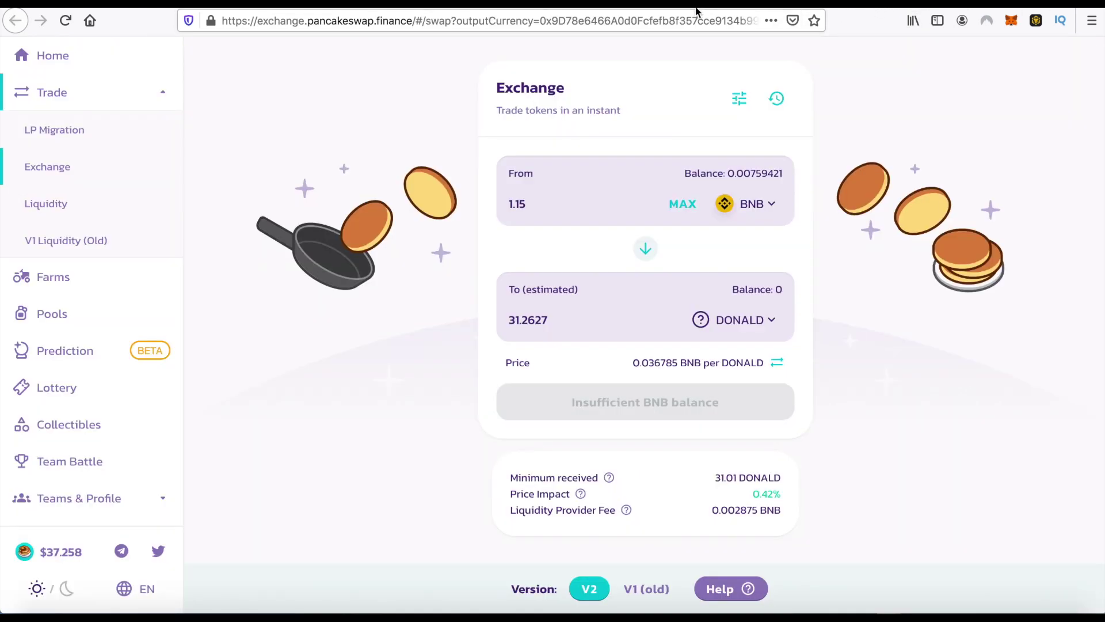
pyautogui.hotkey('ctrl', 'Tab')
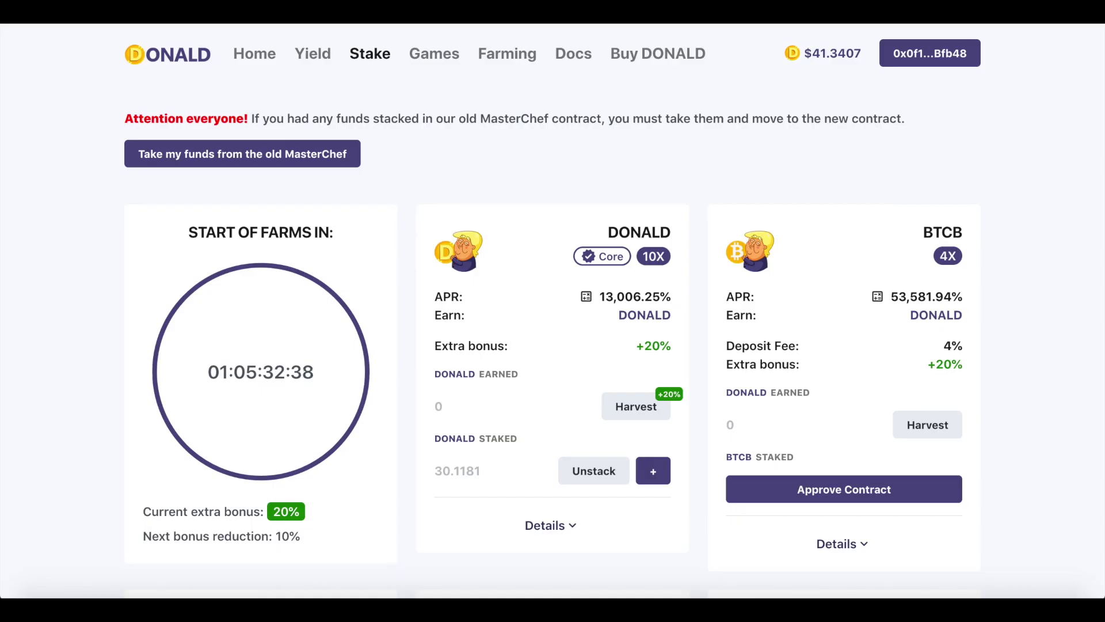
pyautogui.scroll(-1, 575, 384)
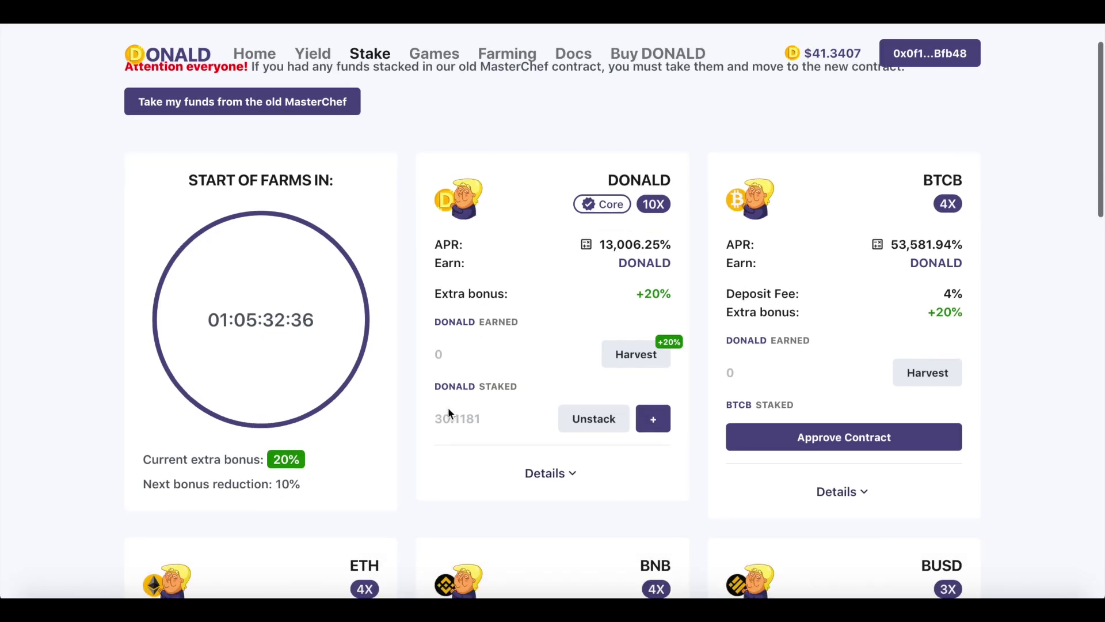
pyautogui.moveTo(434, 420); pyautogui.dragTo(475, 422)
pyautogui.click(499, 424)
pyautogui.scroll(1, 499, 426)
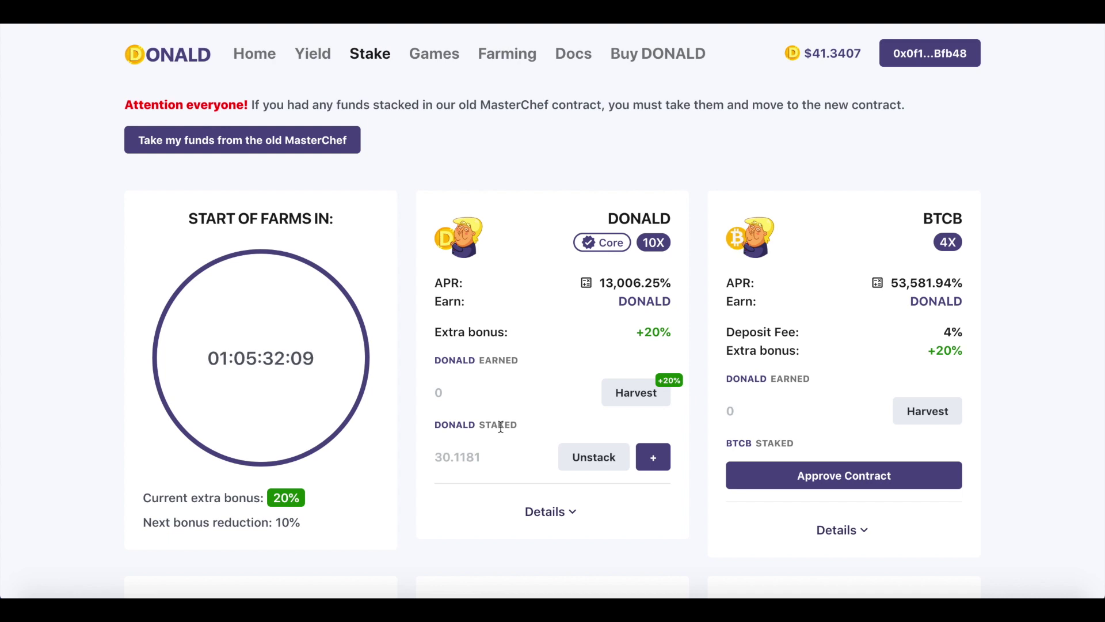
pyautogui.scroll(1, 501, 430)
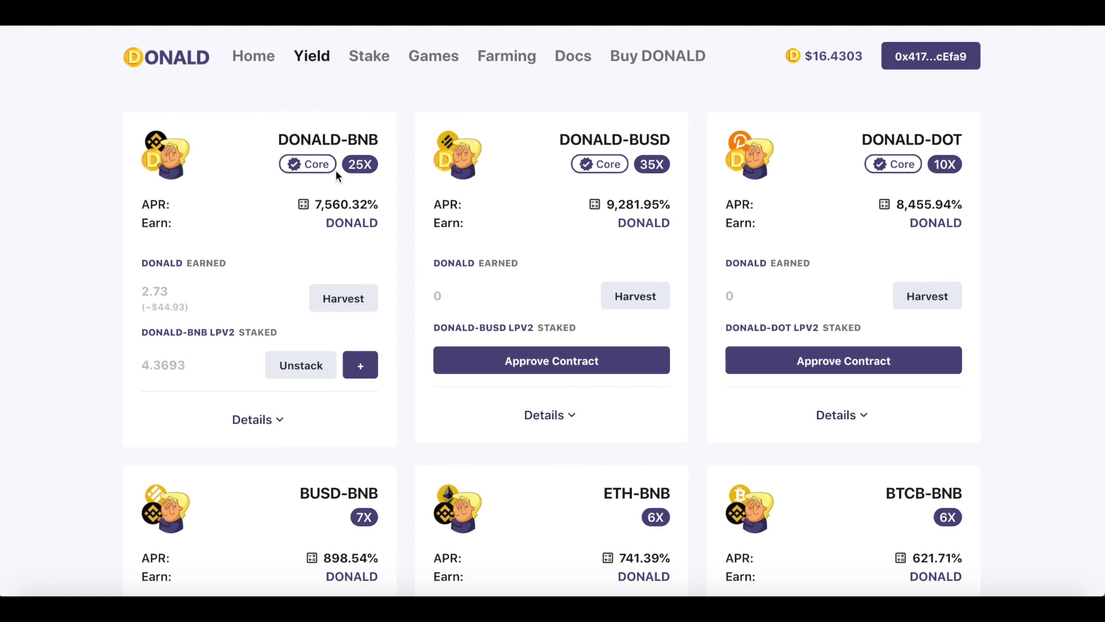
# Look over the yield farms, then view the ROI projections of the DONALD staking pool.
pyautogui.scroll(-8, 336, 170)
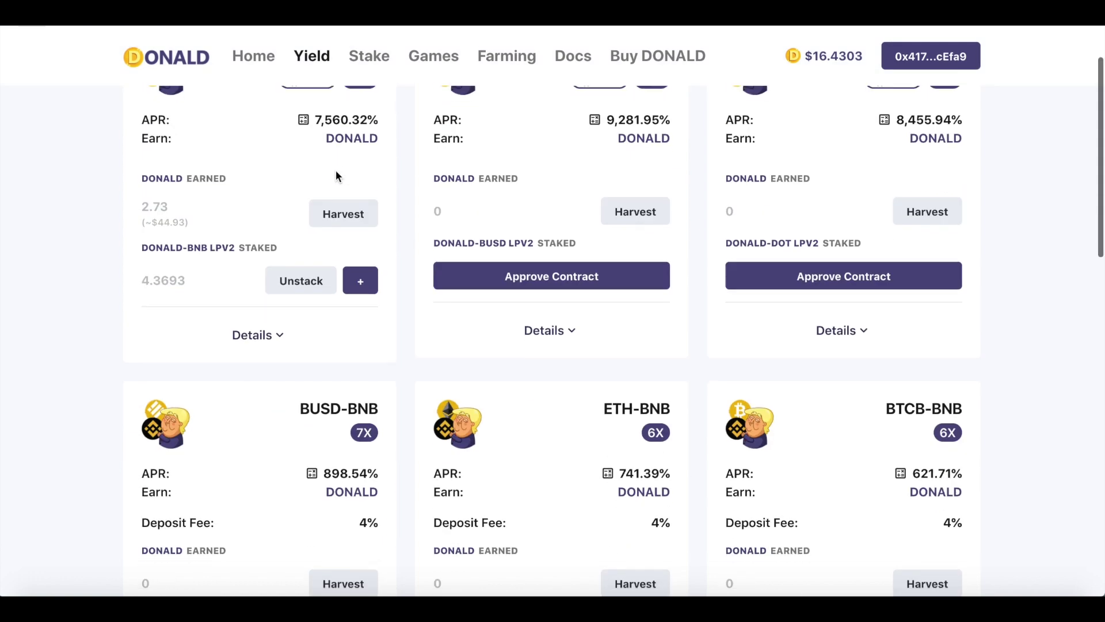
pyautogui.scroll(8, 338, 177)
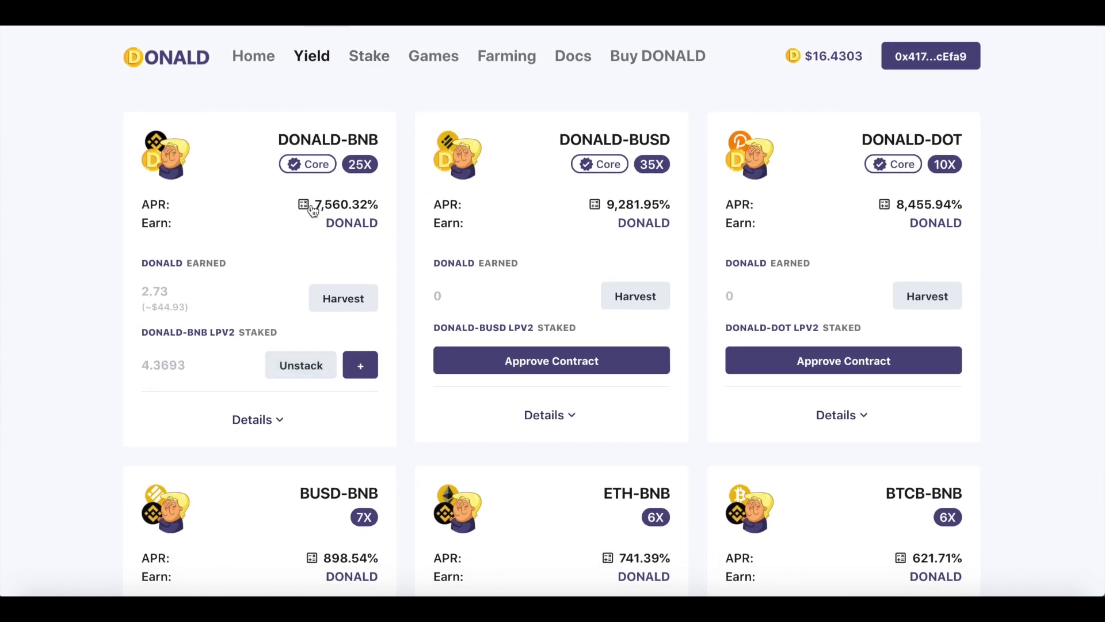
pyautogui.click(366, 64)
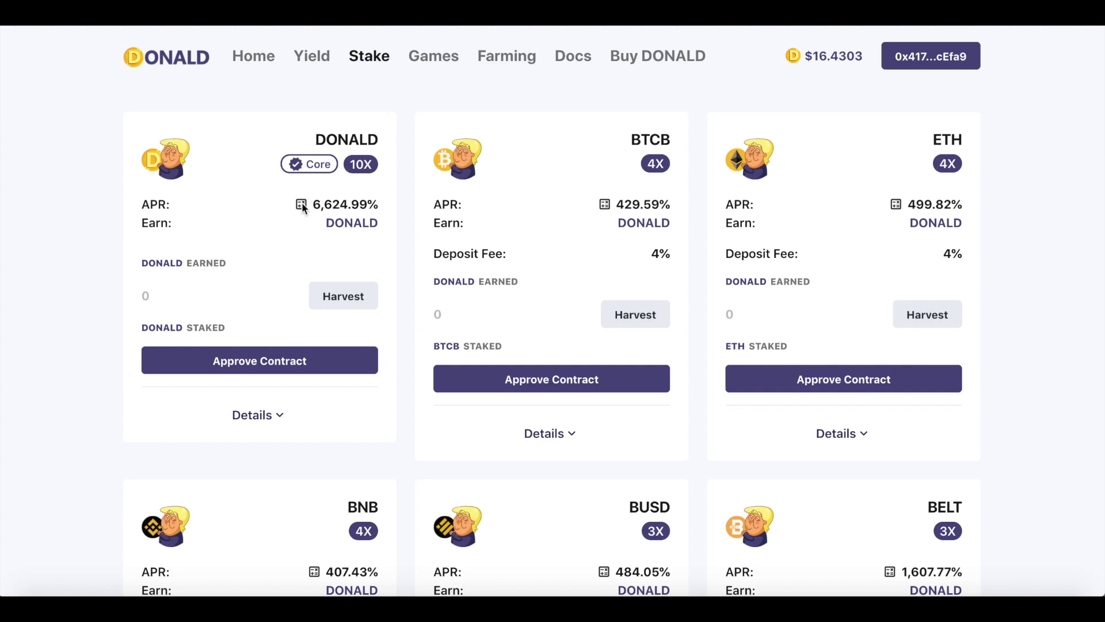
pyautogui.click(302, 205)
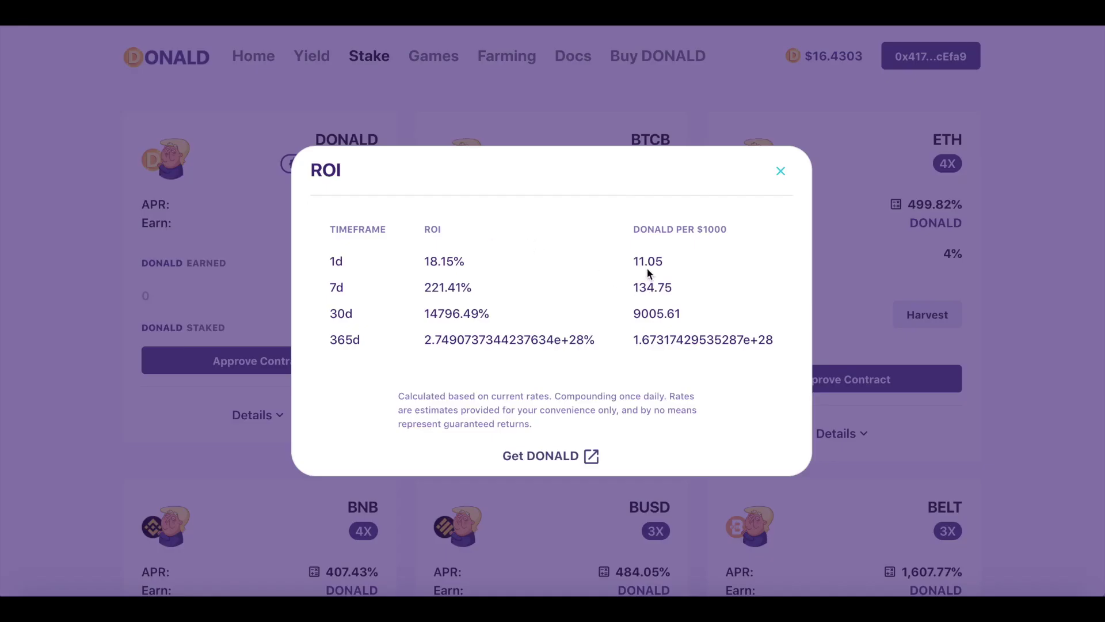
pyautogui.click(780, 171)
# Return to the yield farms and review the DONALD-BNB farm's ROI projections and the value of its earned DONALD.
pyautogui.click(304, 49)
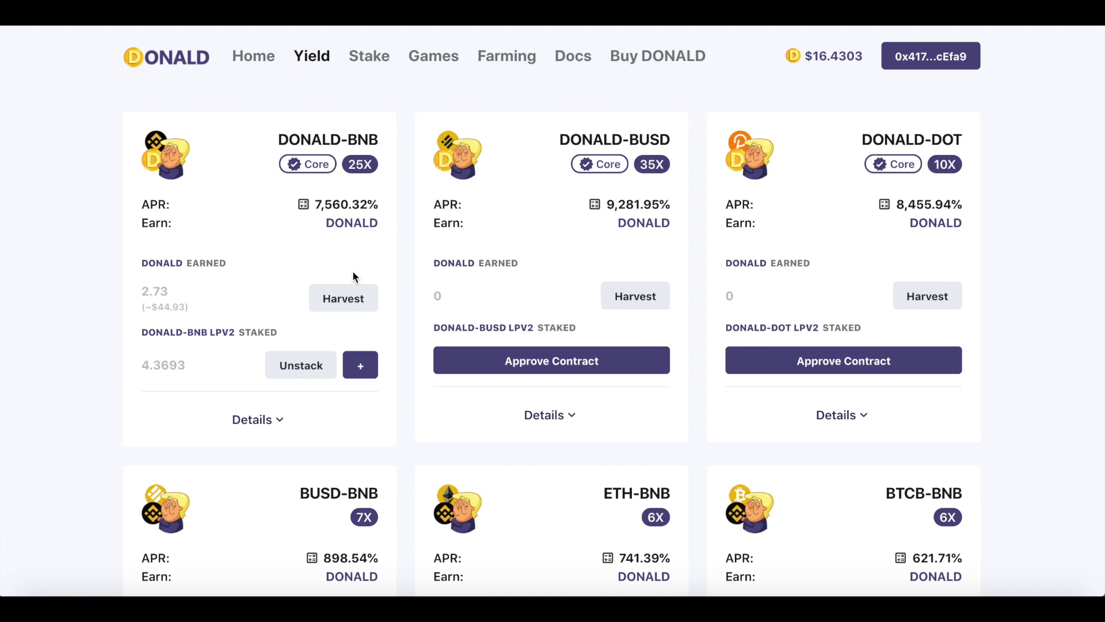
pyautogui.click(306, 204)
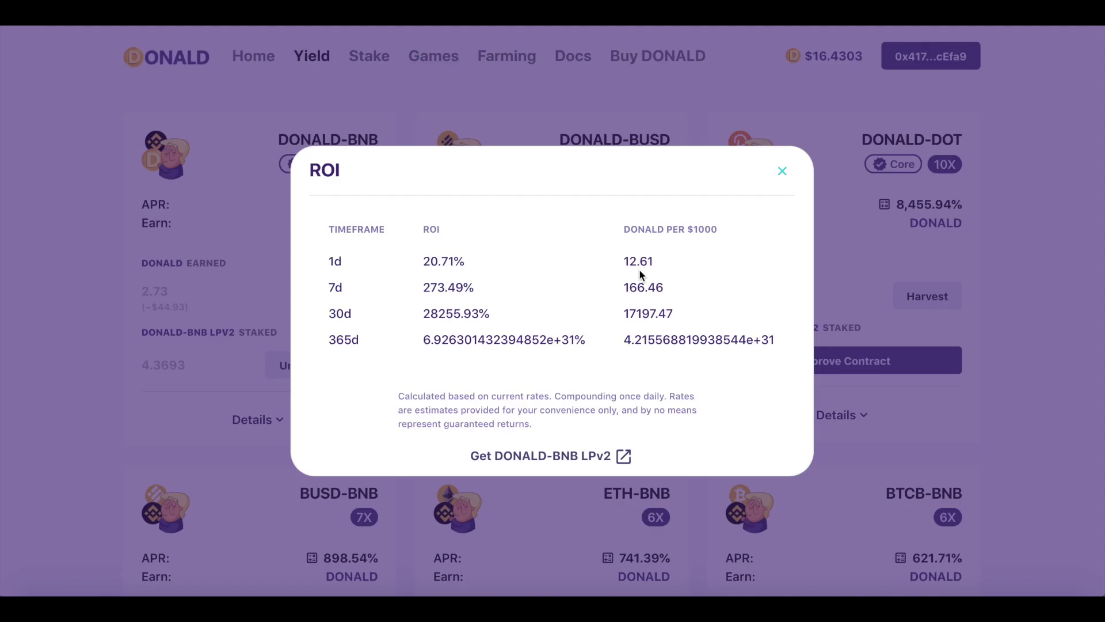
pyautogui.click(782, 173)
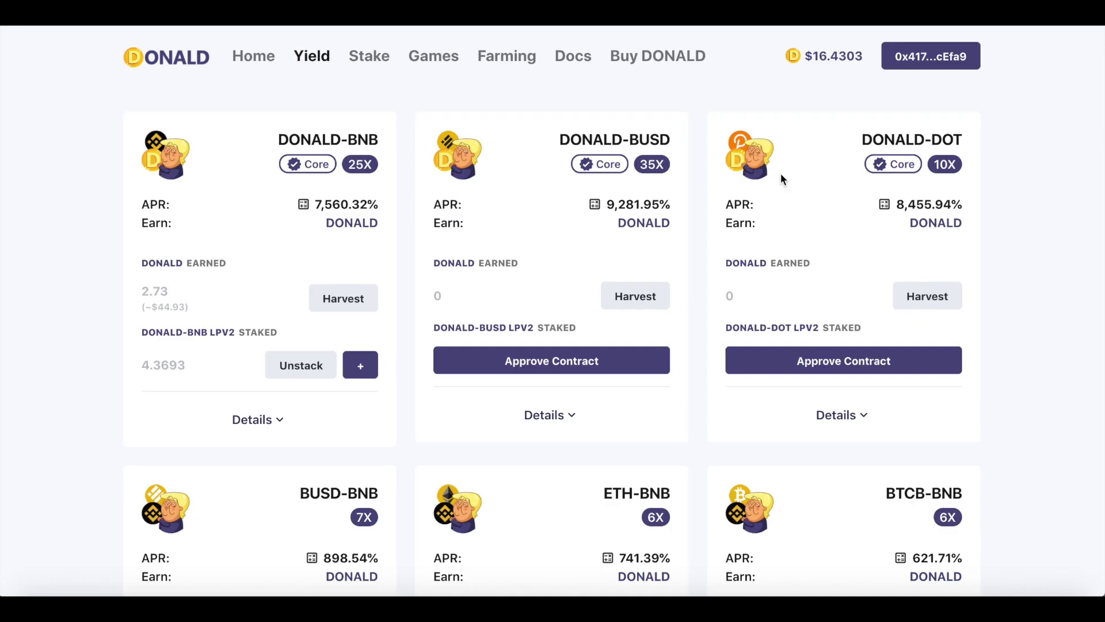
pyautogui.moveTo(145, 307); pyautogui.dragTo(179, 307)
pyautogui.click(200, 306)
pyautogui.scroll(-1, 200, 307)
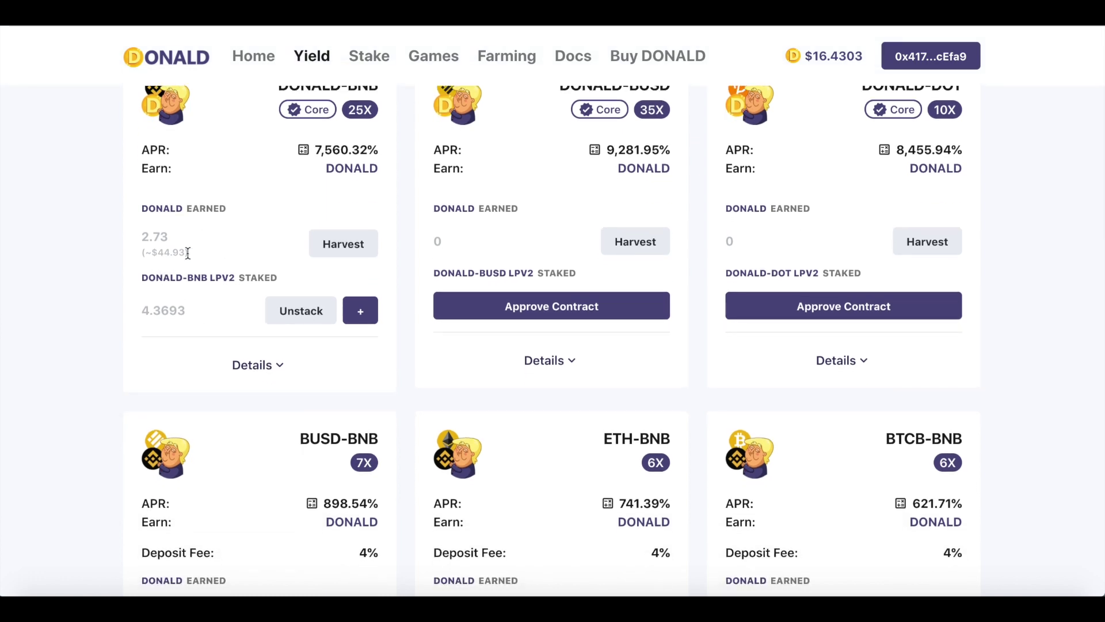
pyautogui.scroll(1, 188, 253)
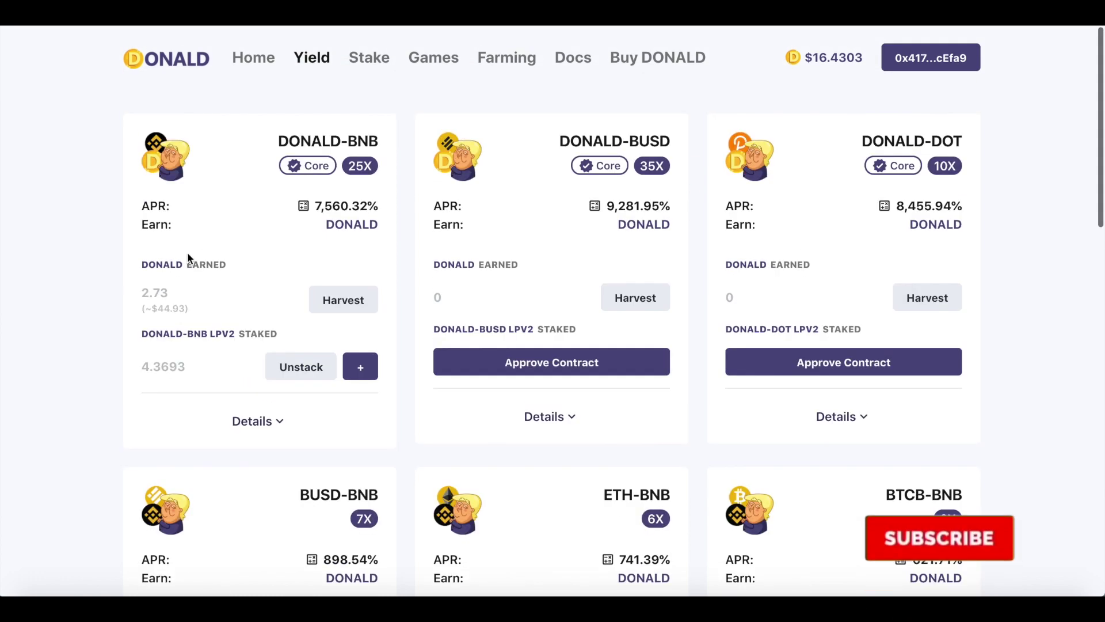